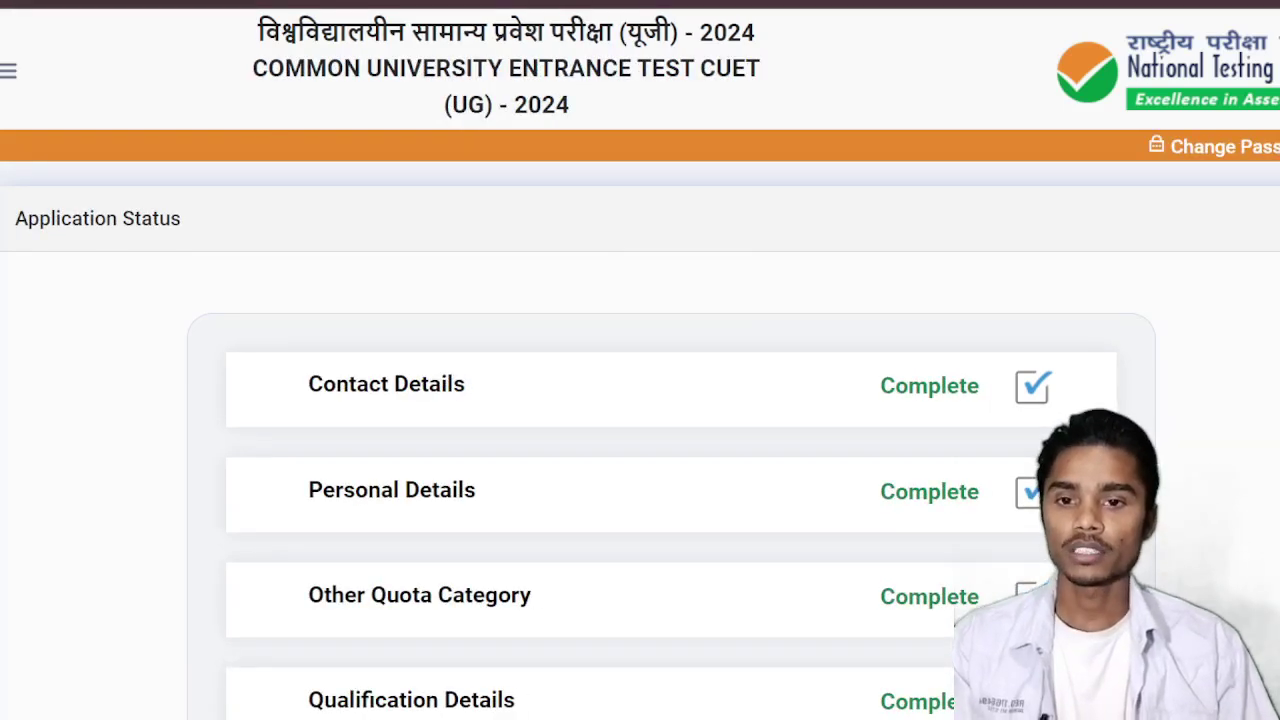
Review the application status list and the present address fields in Contact Details.
{"action": "scroll", "coordinate": [640, 400], "scroll_direction": "down", "scroll_amount": 2}
{"action": "scroll", "coordinate": [640, 400], "scroll_direction": "up", "scroll_amount": 2}
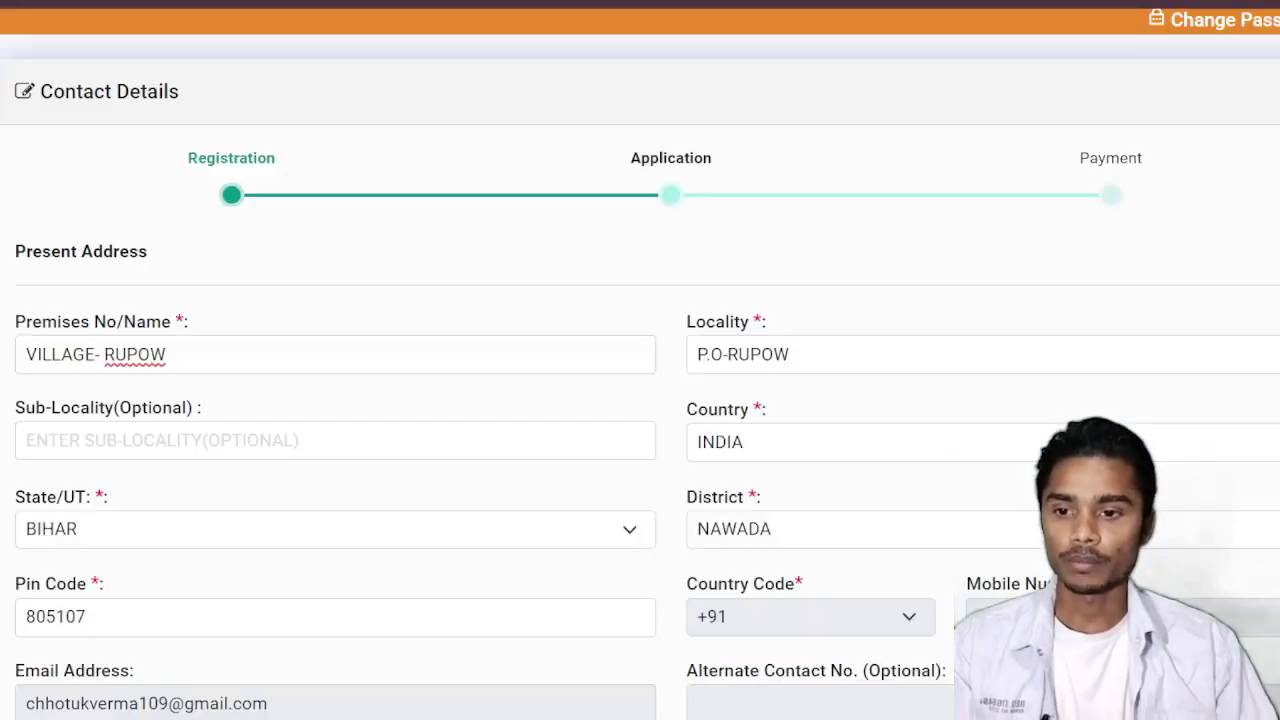
{"action": "scroll", "coordinate": [320, 314], "scroll_direction": "up", "scroll_amount": 2}
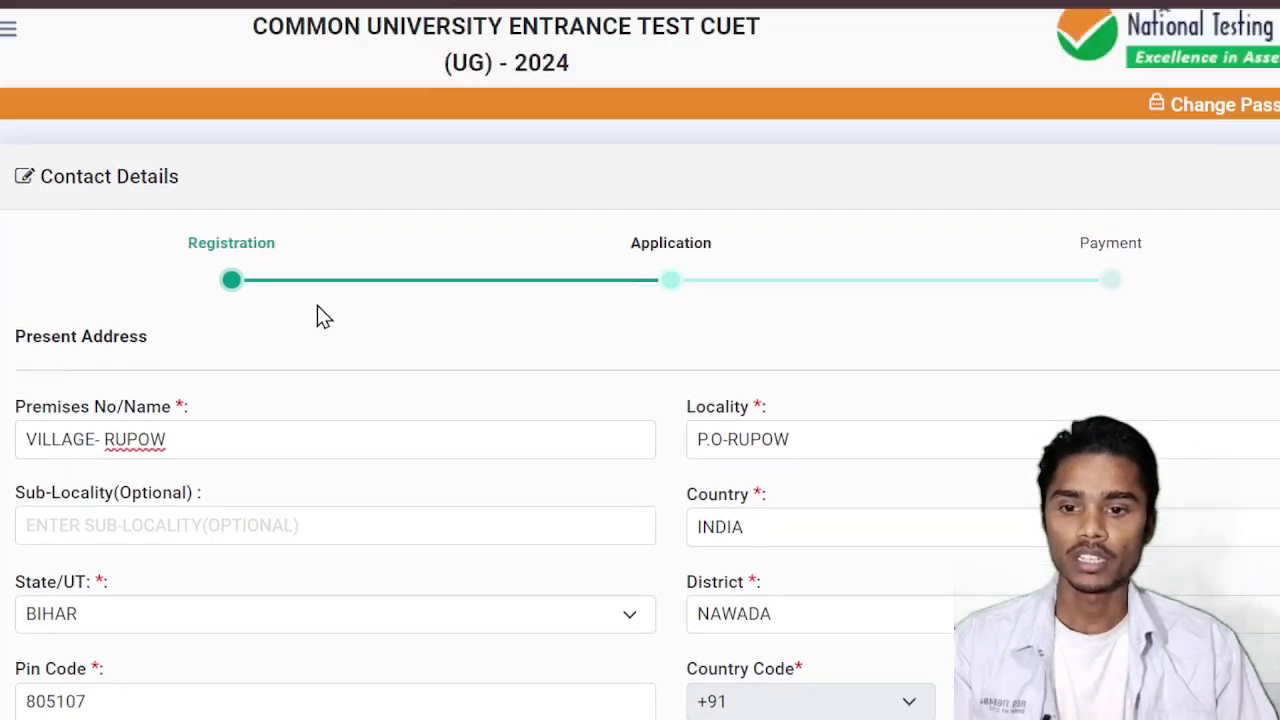
{"action": "scroll", "coordinate": [119, 415], "scroll_direction": "down", "scroll_amount": 3}
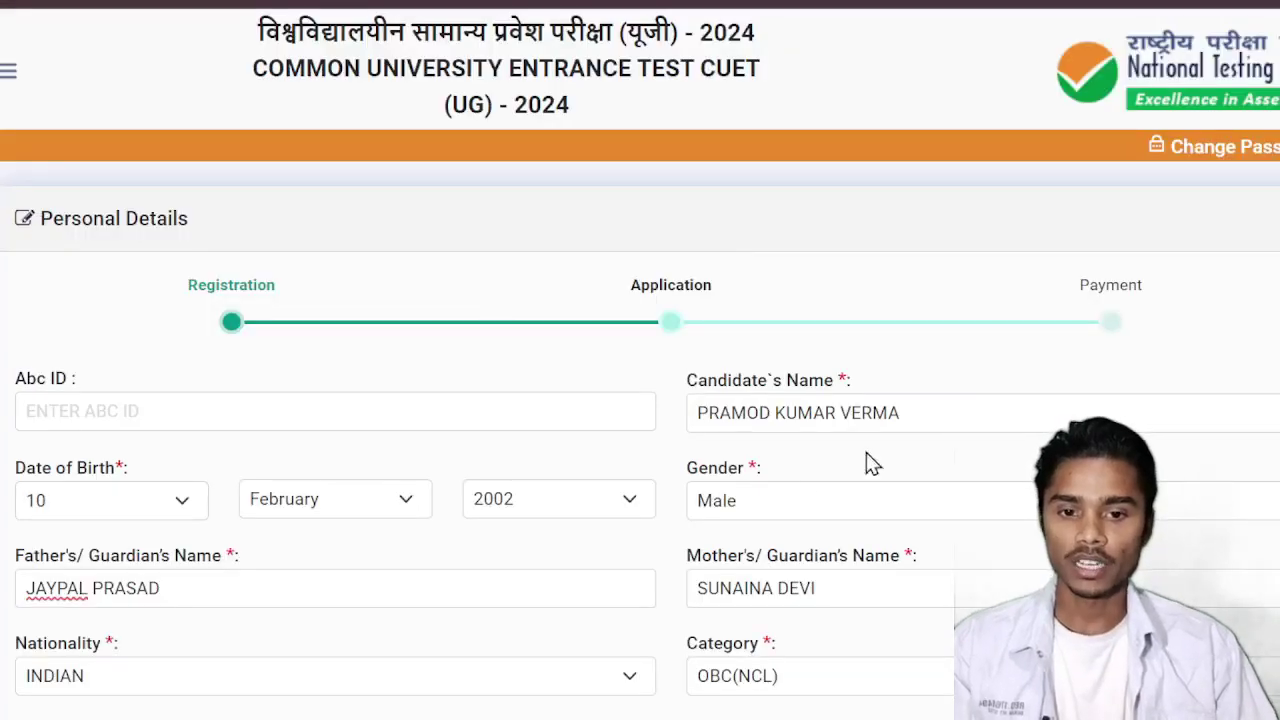
Review the Personal Details form, from the candidate and parent fields to the medium of study in the qualifying examination.
{"action": "scroll", "coordinate": [829, 500], "scroll_direction": "down", "scroll_amount": 3}
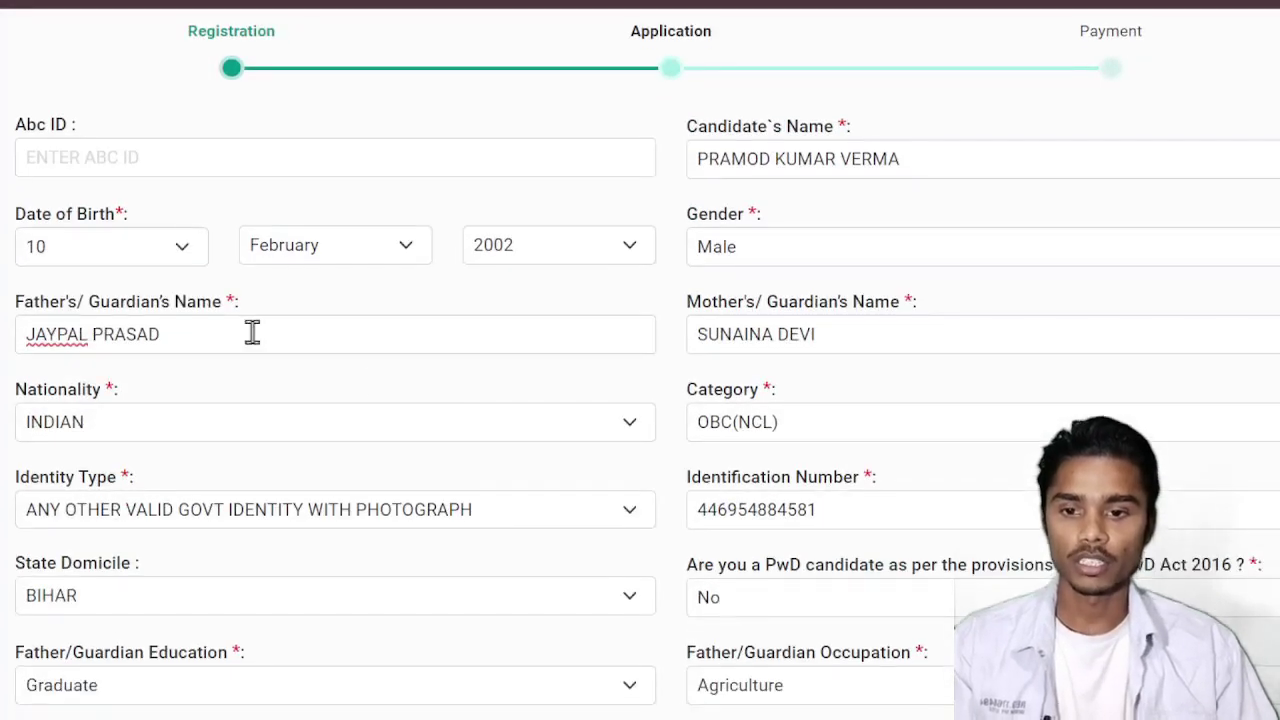
{"action": "scroll", "coordinate": [777, 329], "scroll_direction": "down", "scroll_amount": 2}
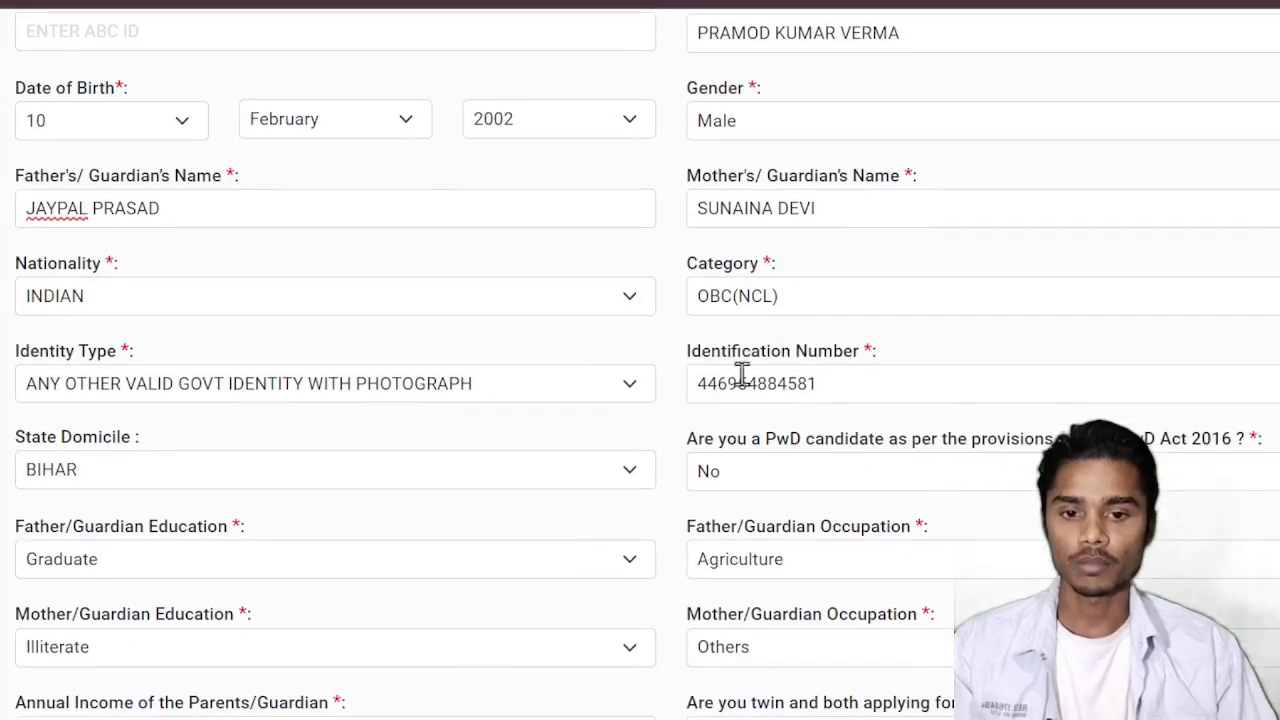
{"action": "scroll", "coordinate": [823, 503], "scroll_direction": "down", "scroll_amount": 2}
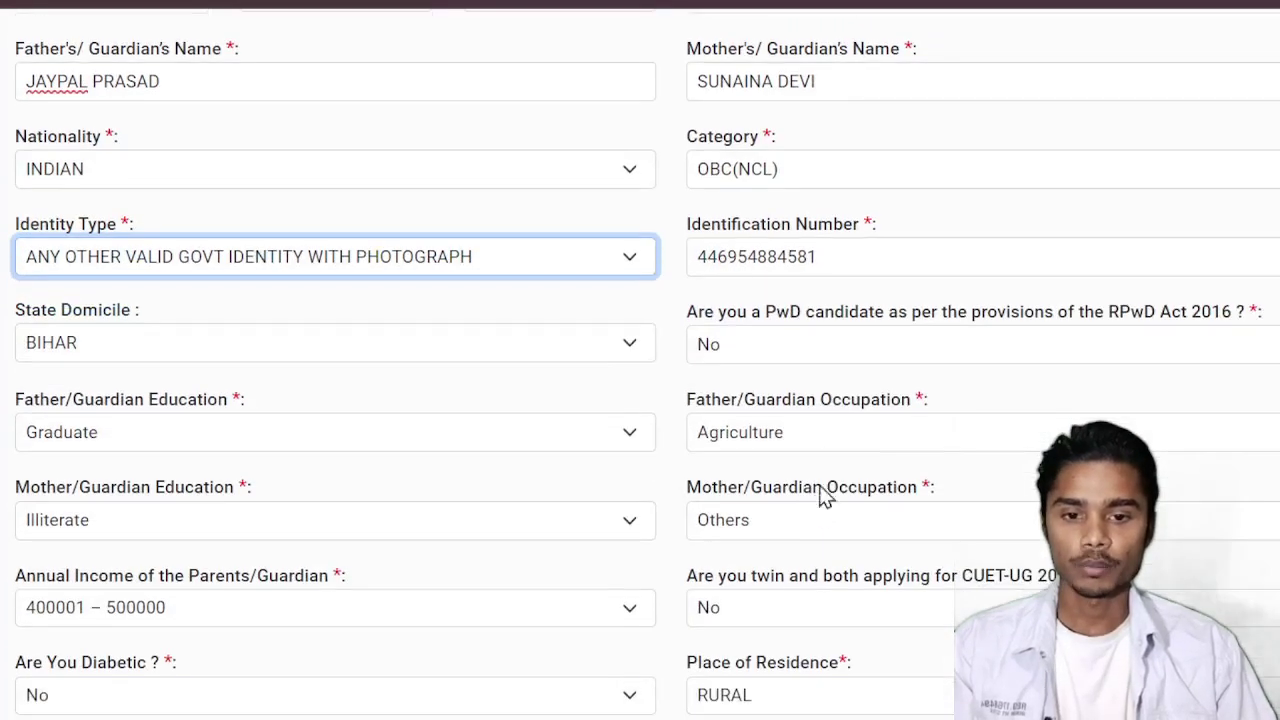
{"action": "scroll", "coordinate": [818, 470], "scroll_direction": "up", "scroll_amount": 2}
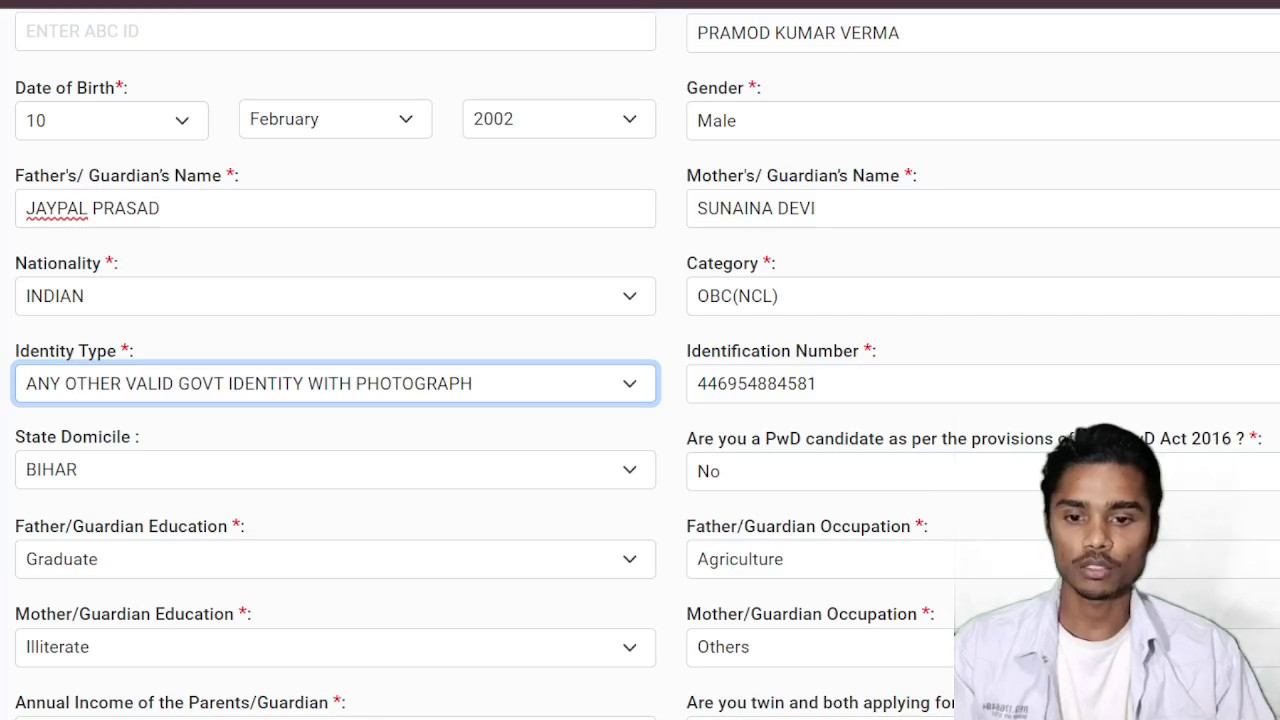
{"action": "scroll", "coordinate": [277, 506], "scroll_direction": "down", "scroll_amount": 2}
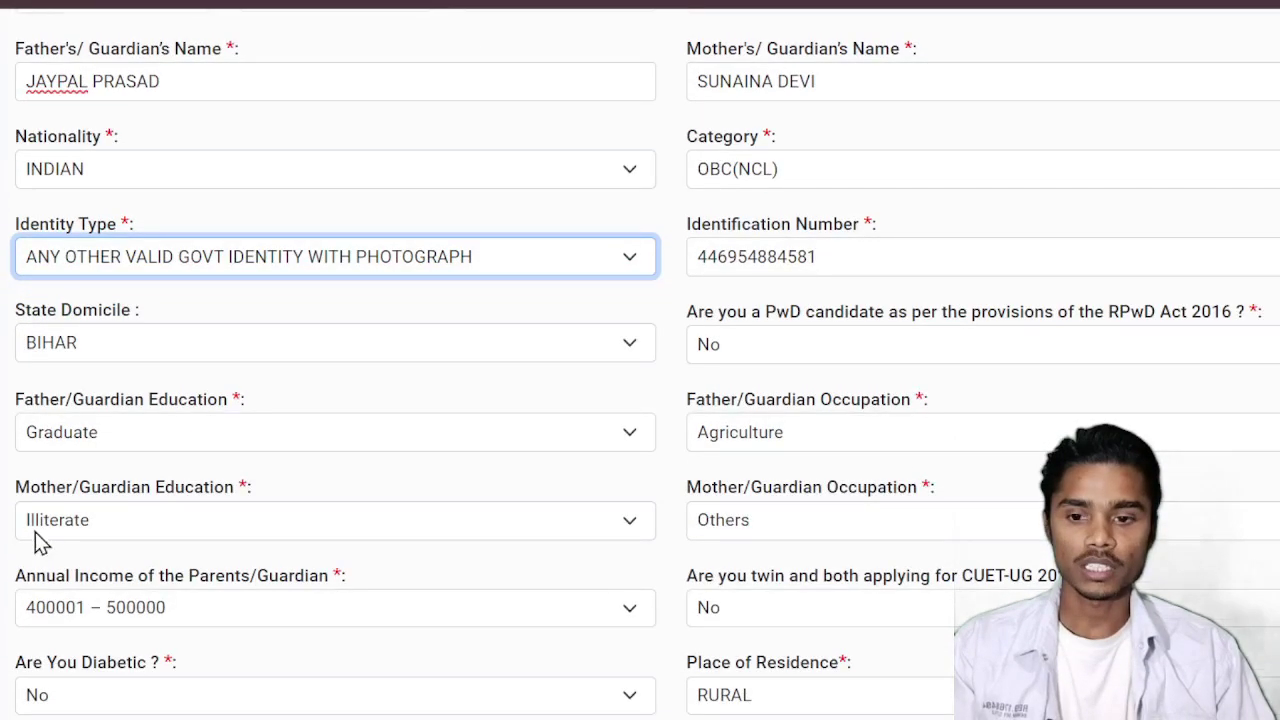
{"action": "scroll", "coordinate": [40, 540], "scroll_direction": "down", "scroll_amount": 4}
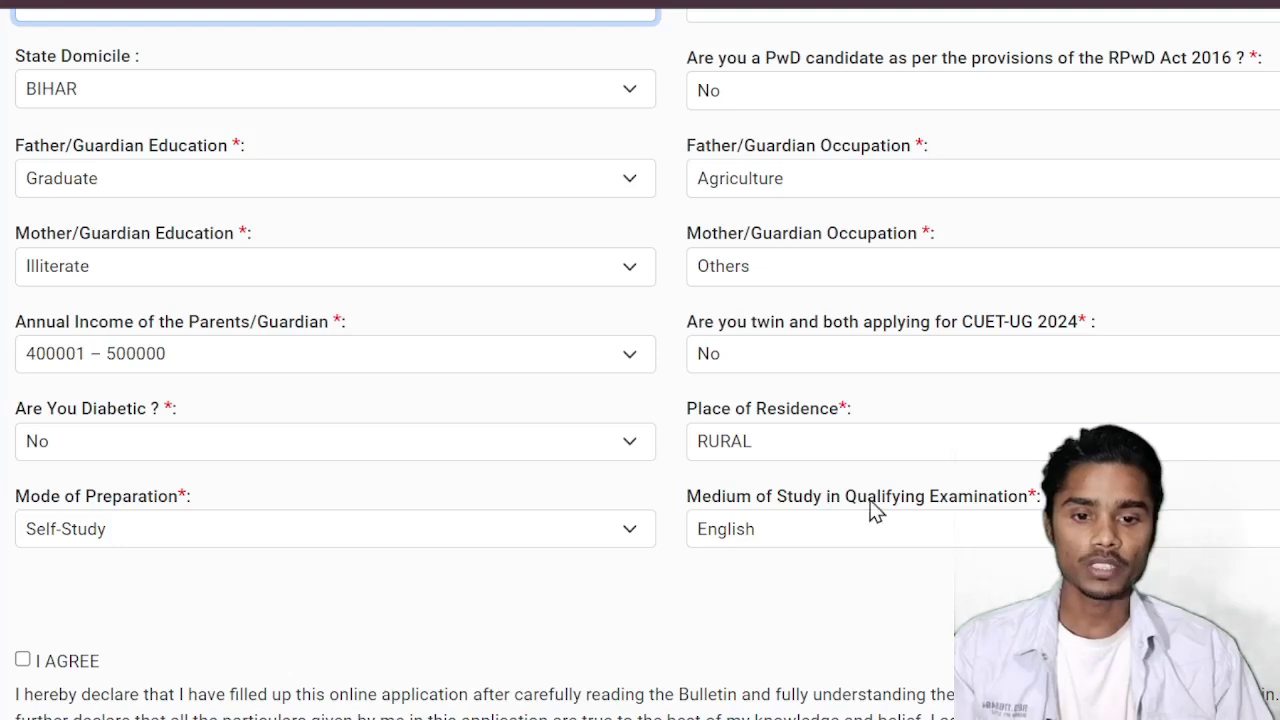
{"action": "left_click", "coordinate": [1036, 500]}
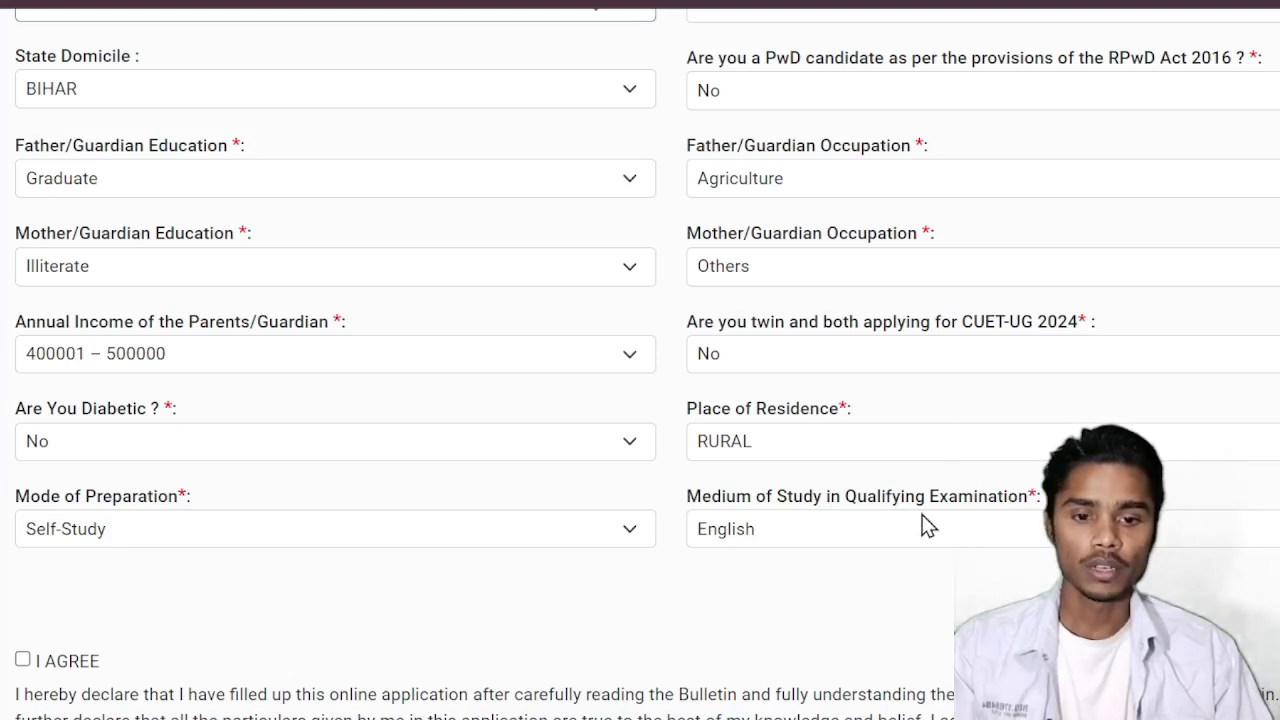
{"action": "left_click_drag", "start_coordinate": [922, 522], "coordinate": [693, 507]}
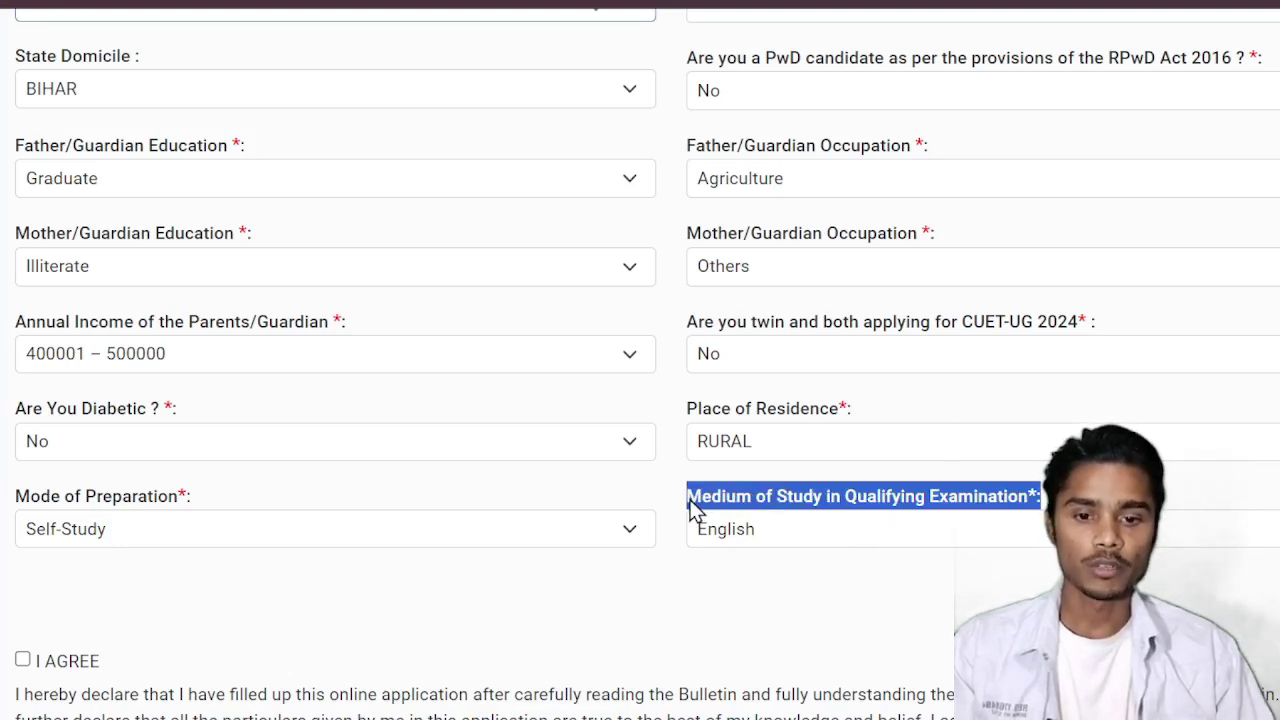
{"action": "left_click", "coordinate": [803, 591]}
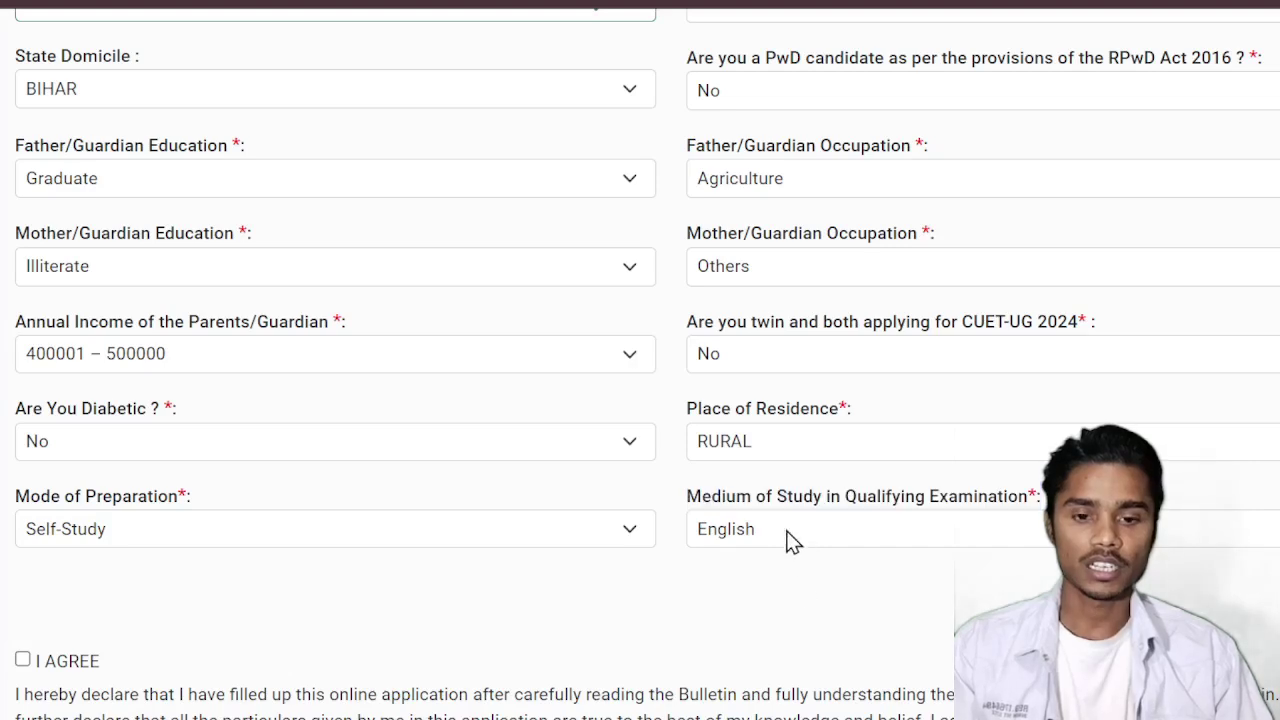
Agree to the Personal Details declaration and dismiss the Other Quota & Category save confirmation.
{"action": "scroll", "coordinate": [805, 565], "scroll_direction": "down", "scroll_amount": 2}
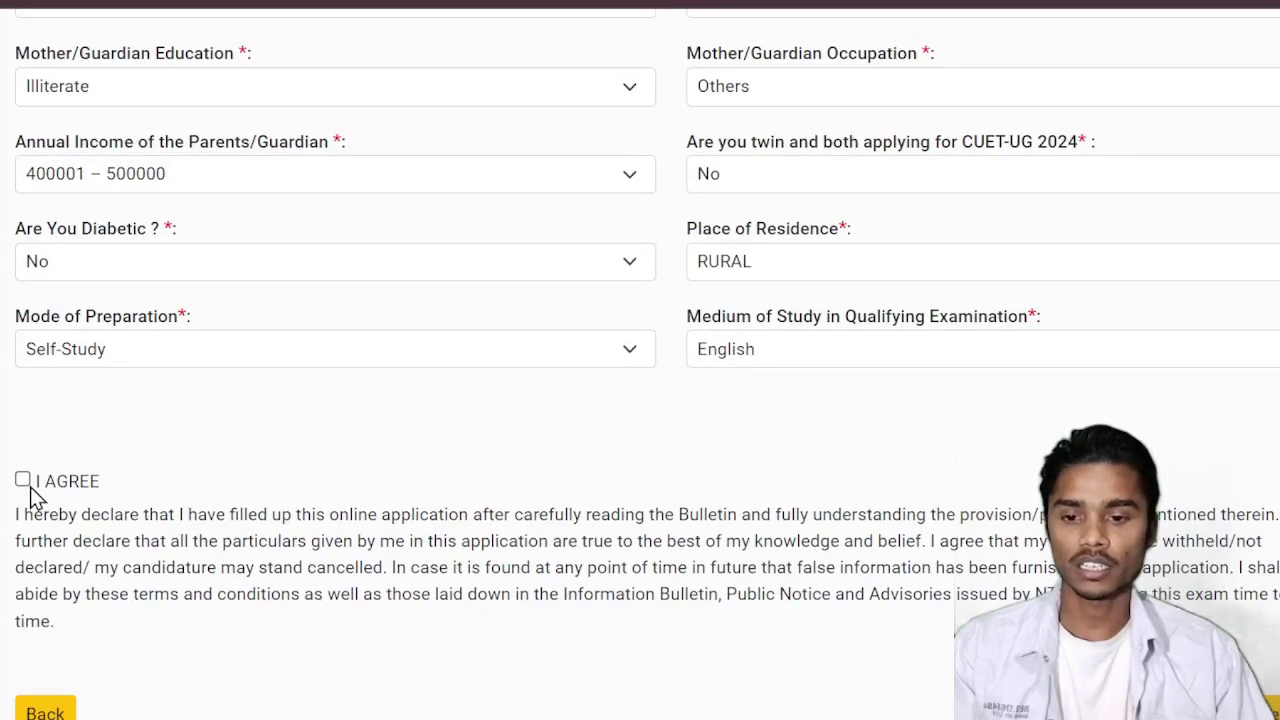
{"action": "left_click", "coordinate": [23, 481]}
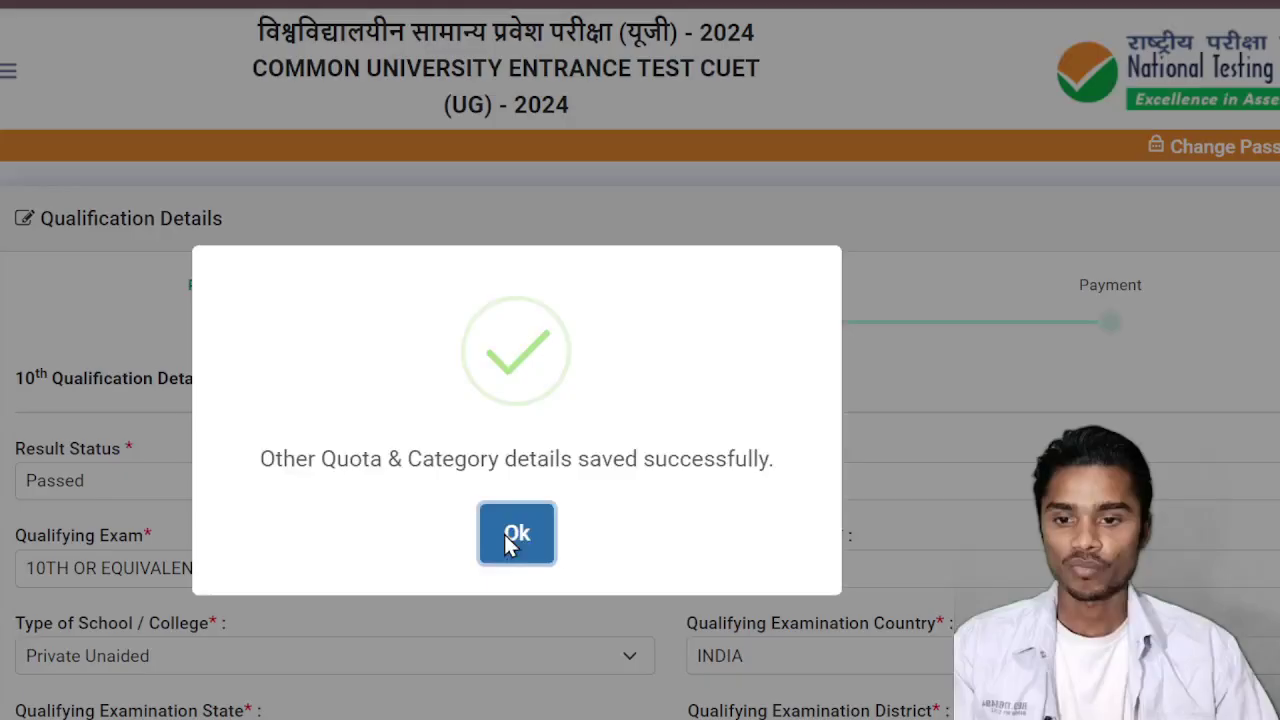
{"action": "left_click", "coordinate": [510, 537]}
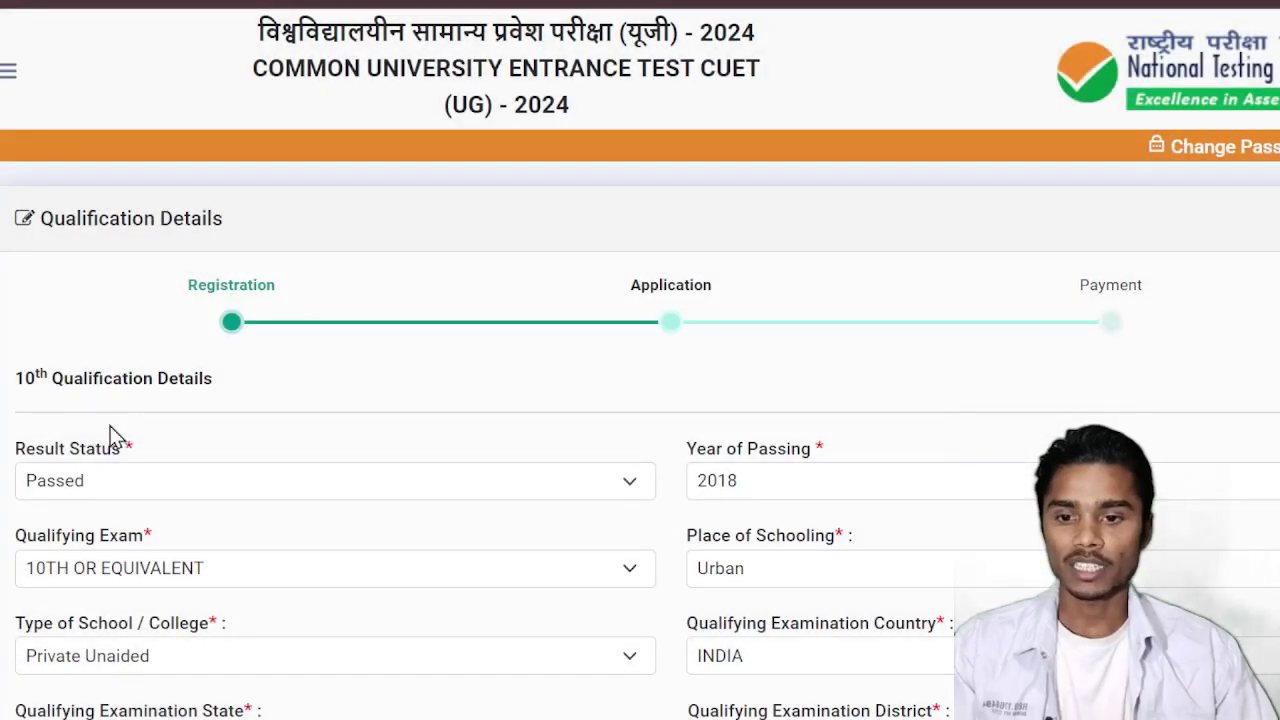
Review the 10th and 12th qualification details, including school, board, result mode and marks fields.
{"action": "left_click_drag", "start_coordinate": [11, 391], "coordinate": [280, 391]}
{"action": "scroll", "coordinate": [340, 443], "scroll_direction": "down", "scroll_amount": 4}
{"action": "scroll", "coordinate": [145, 518], "scroll_direction": "up", "scroll_amount": 2}
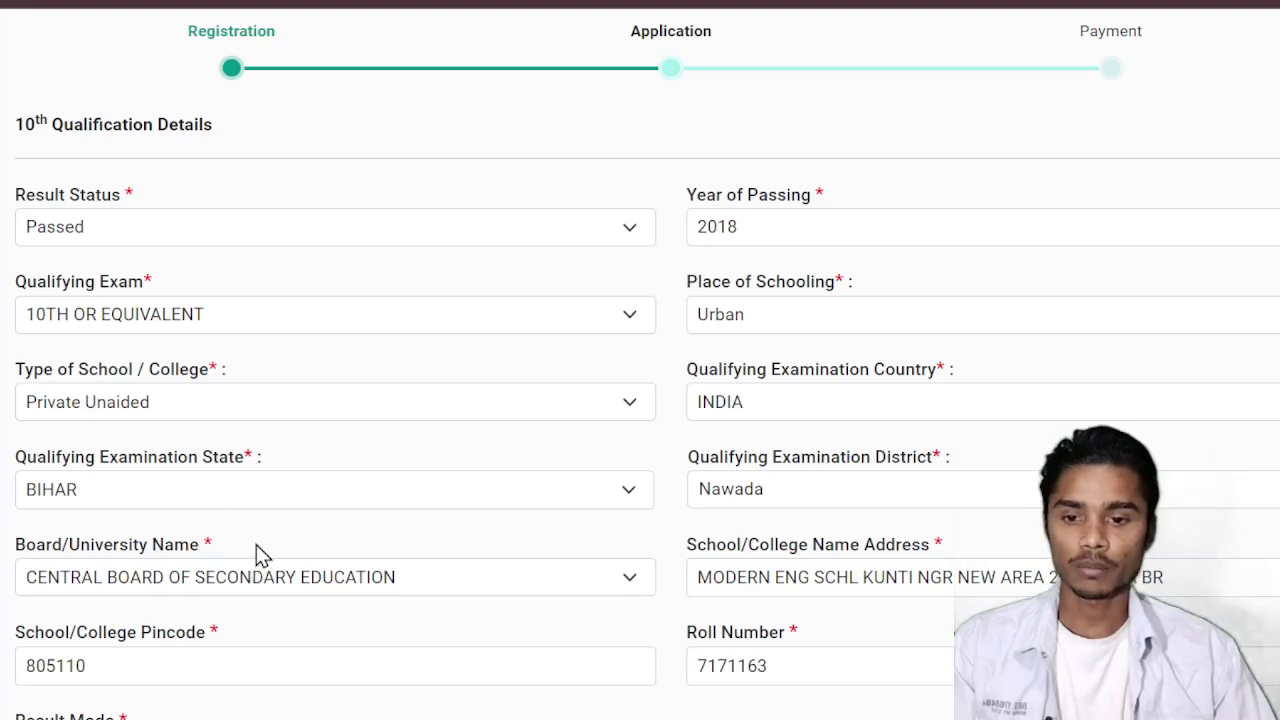
{"action": "scroll", "coordinate": [951, 636], "scroll_direction": "down", "scroll_amount": 1}
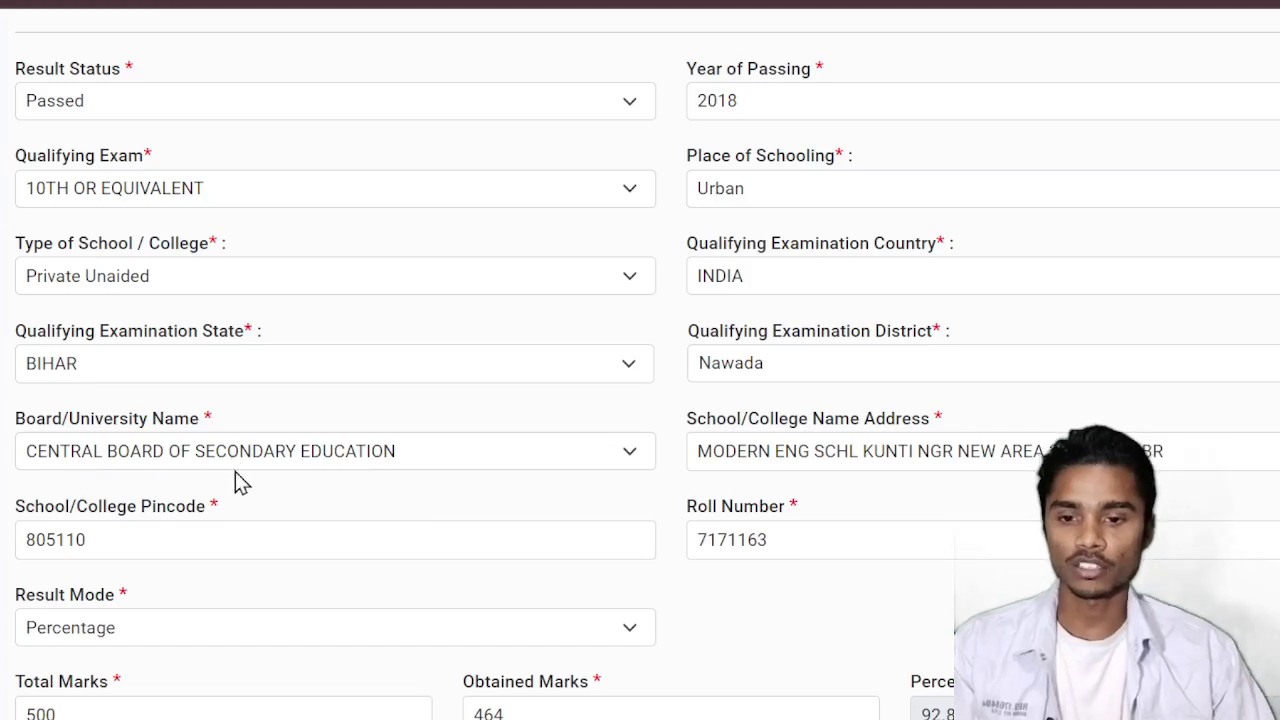
{"action": "scroll", "coordinate": [231, 517], "scroll_direction": "down", "scroll_amount": 2}
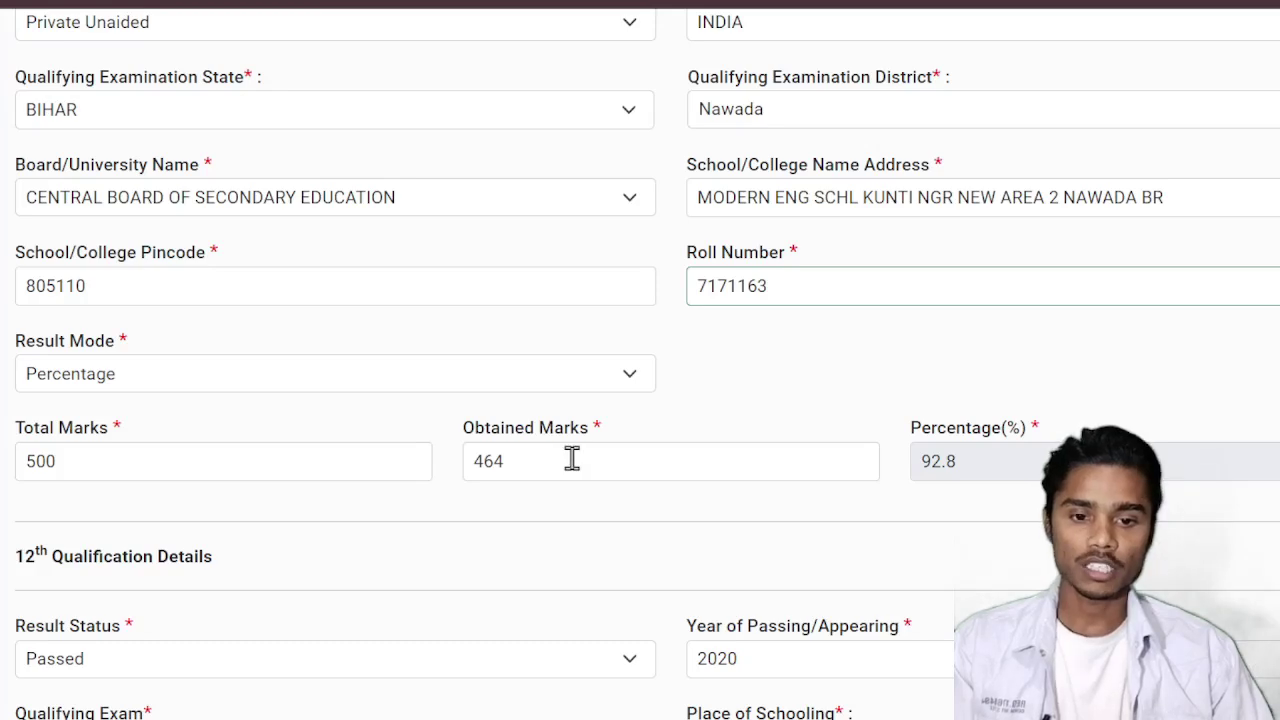
{"action": "scroll", "coordinate": [514, 586], "scroll_direction": "down", "scroll_amount": 4}
{"action": "scroll", "coordinate": [514, 586], "scroll_direction": "up", "scroll_amount": 3}
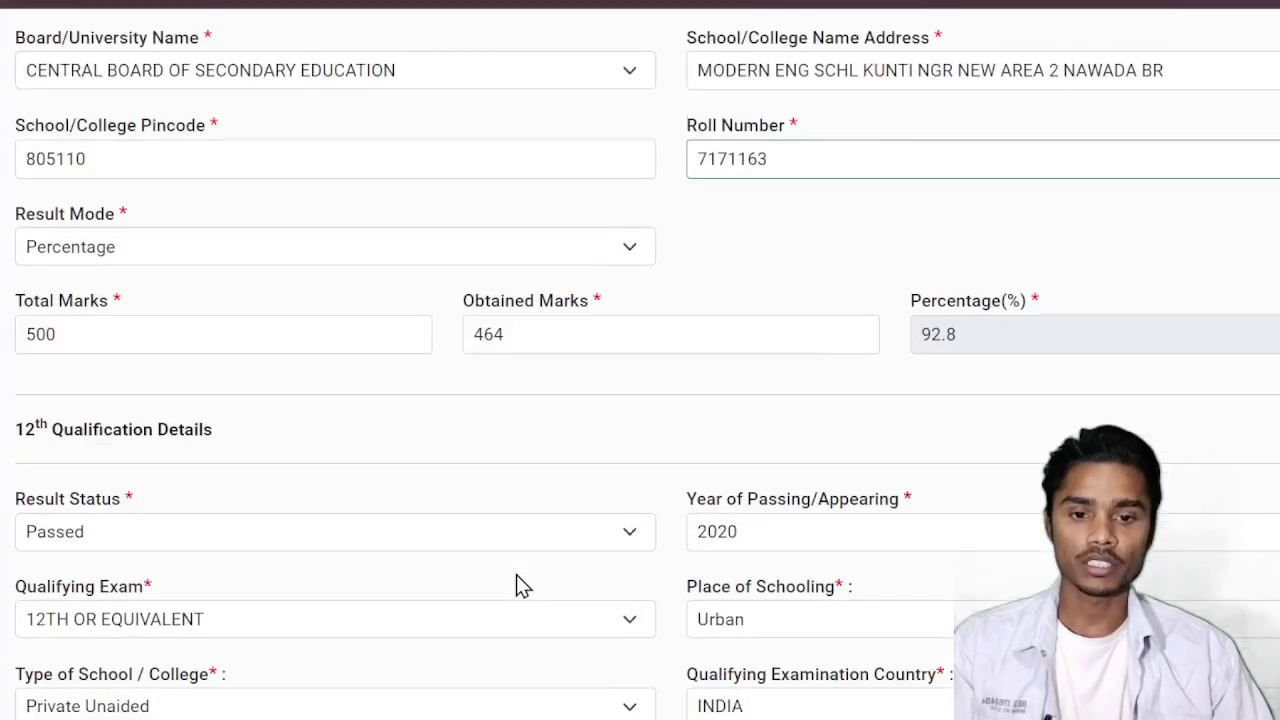
{"action": "scroll", "coordinate": [514, 586], "scroll_direction": "down", "scroll_amount": 3}
{"action": "left_click_drag", "start_coordinate": [4, 207], "coordinate": [343, 163]}
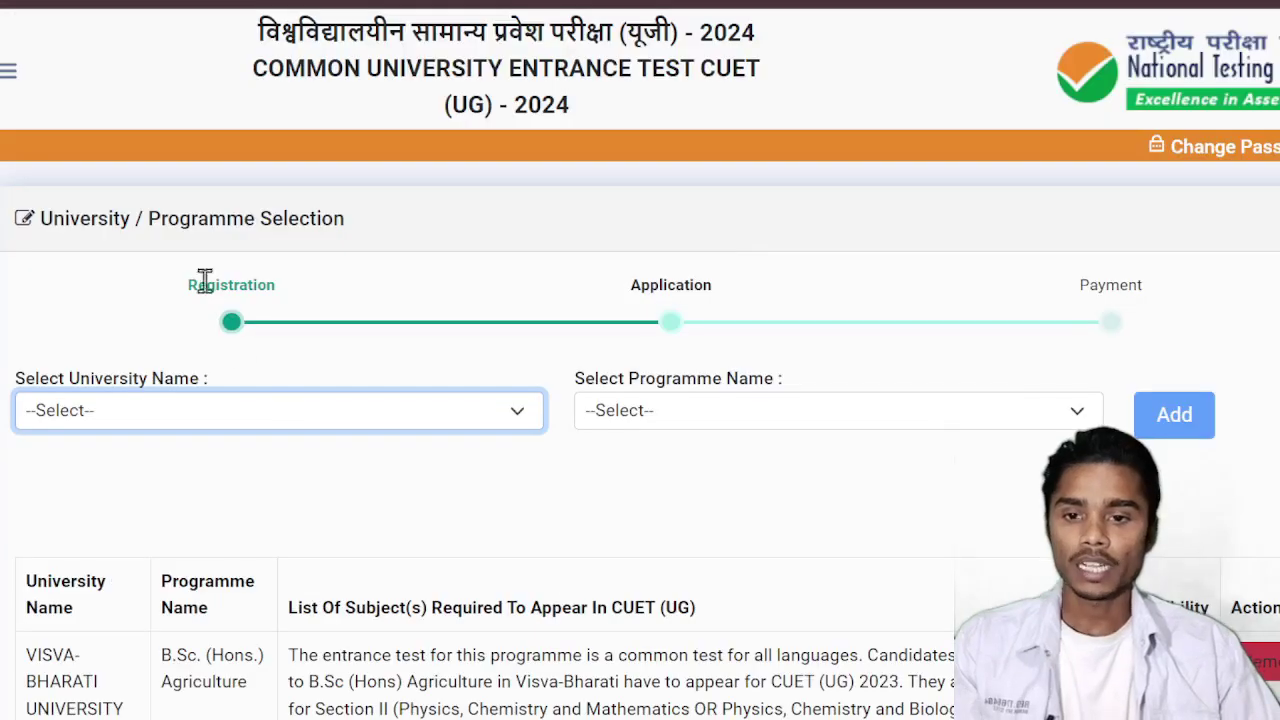
Add the Agriculture and Allied Sciences programme of the Indian Council of Agricultural Research (ICAR) to the university selection.
{"action": "left_click_drag", "start_coordinate": [168, 218], "coordinate": [362, 234]}
{"action": "left_click", "coordinate": [338, 226]}
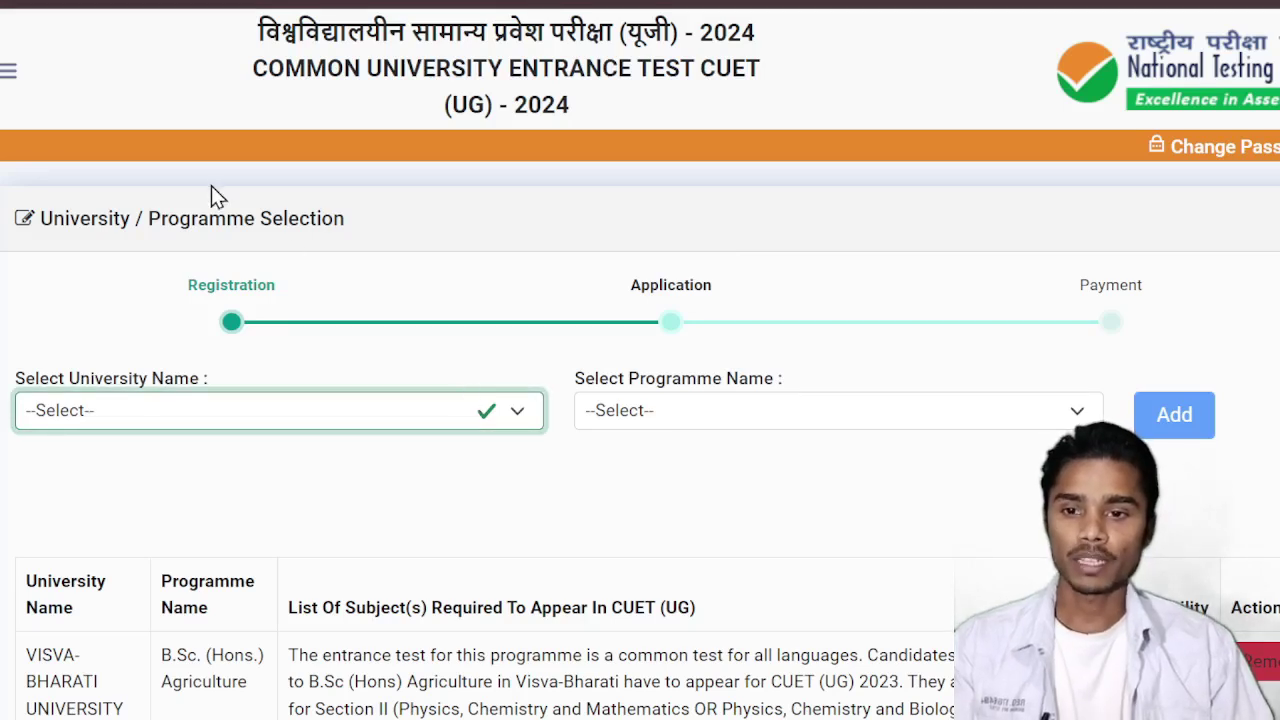
{"action": "left_click", "coordinate": [124, 353]}
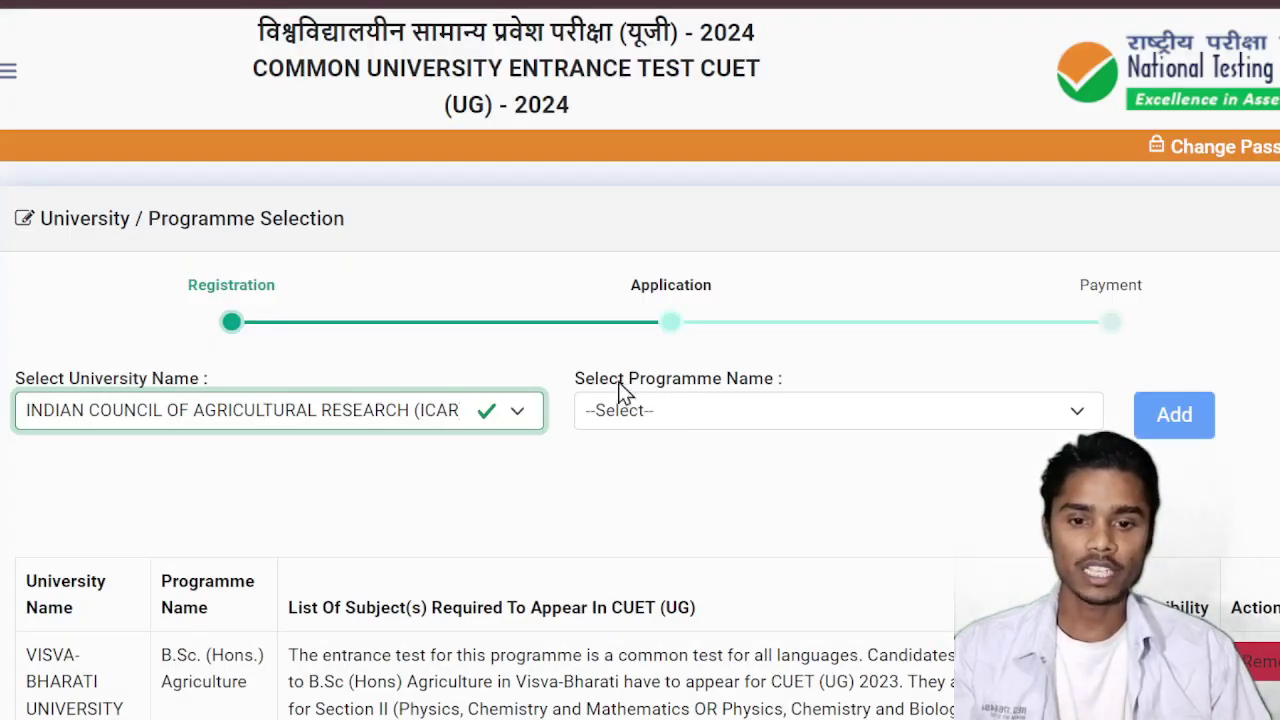
{"action": "left_click", "coordinate": [777, 408]}
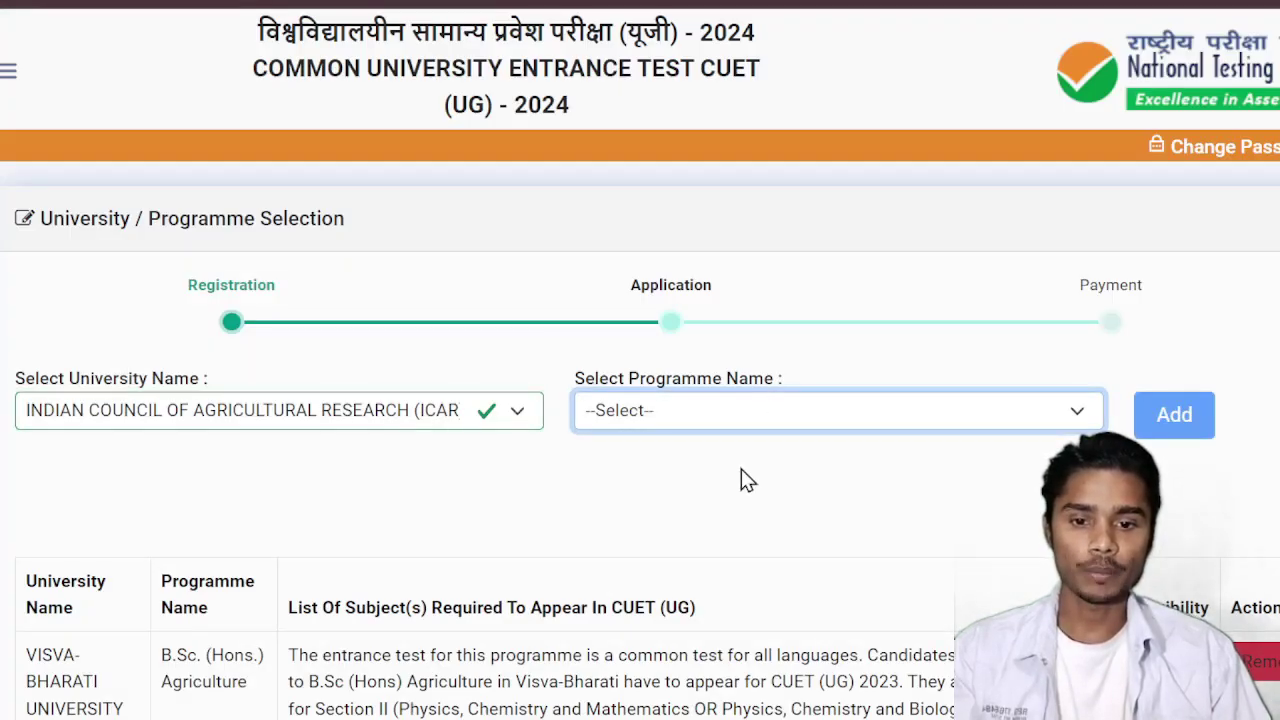
{"action": "left_click", "coordinate": [739, 469]}
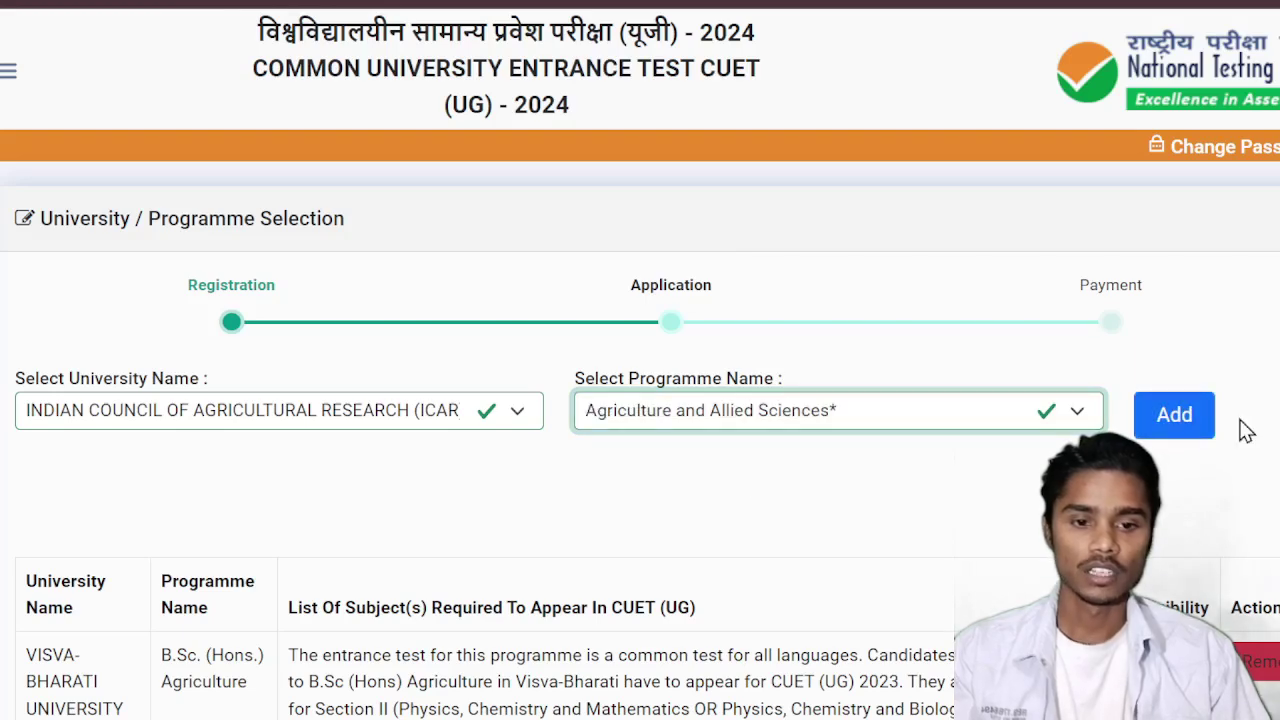
{"action": "left_click", "coordinate": [1199, 423]}
Examine the ICAR entry's programme name and required CUET subjects in the list of selected programmes.
{"action": "scroll", "coordinate": [809, 506], "scroll_direction": "down", "scroll_amount": 4}
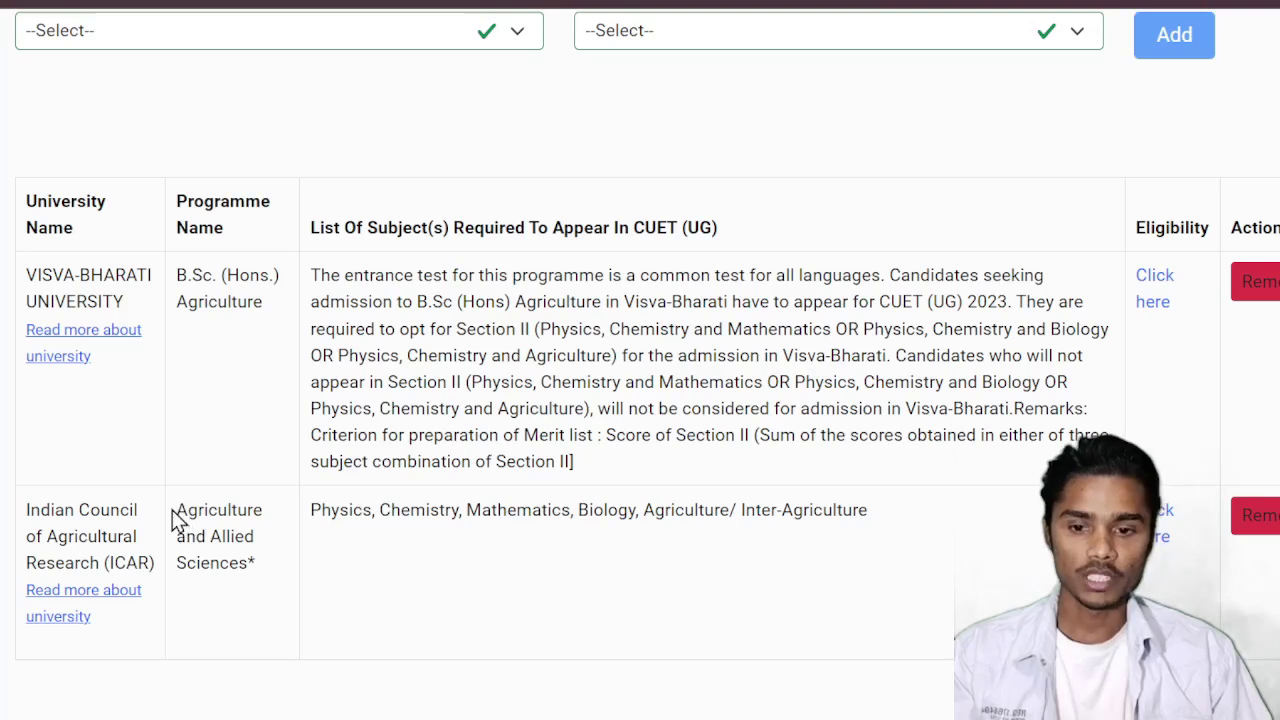
{"action": "left_click_drag", "start_coordinate": [177, 512], "coordinate": [267, 565]}
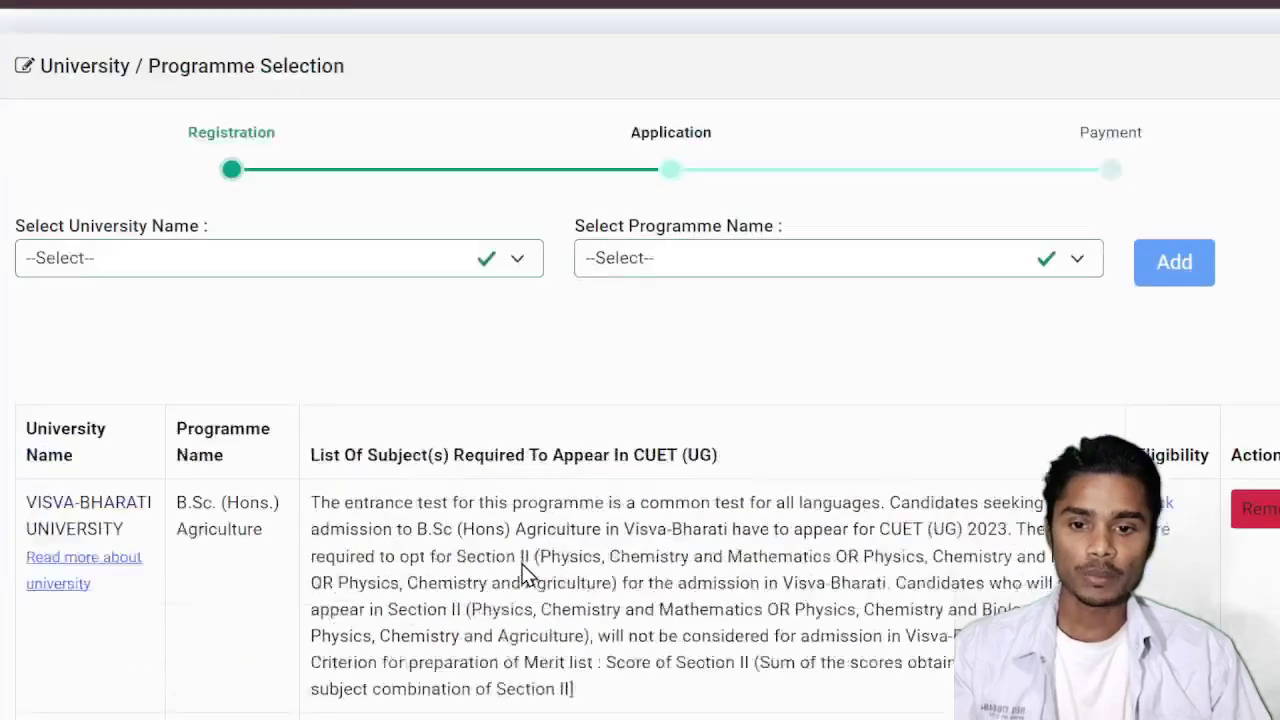
{"action": "scroll", "coordinate": [523, 491], "scroll_direction": "up", "scroll_amount": 3}
{"action": "scroll", "coordinate": [503, 477], "scroll_direction": "down", "scroll_amount": 1}
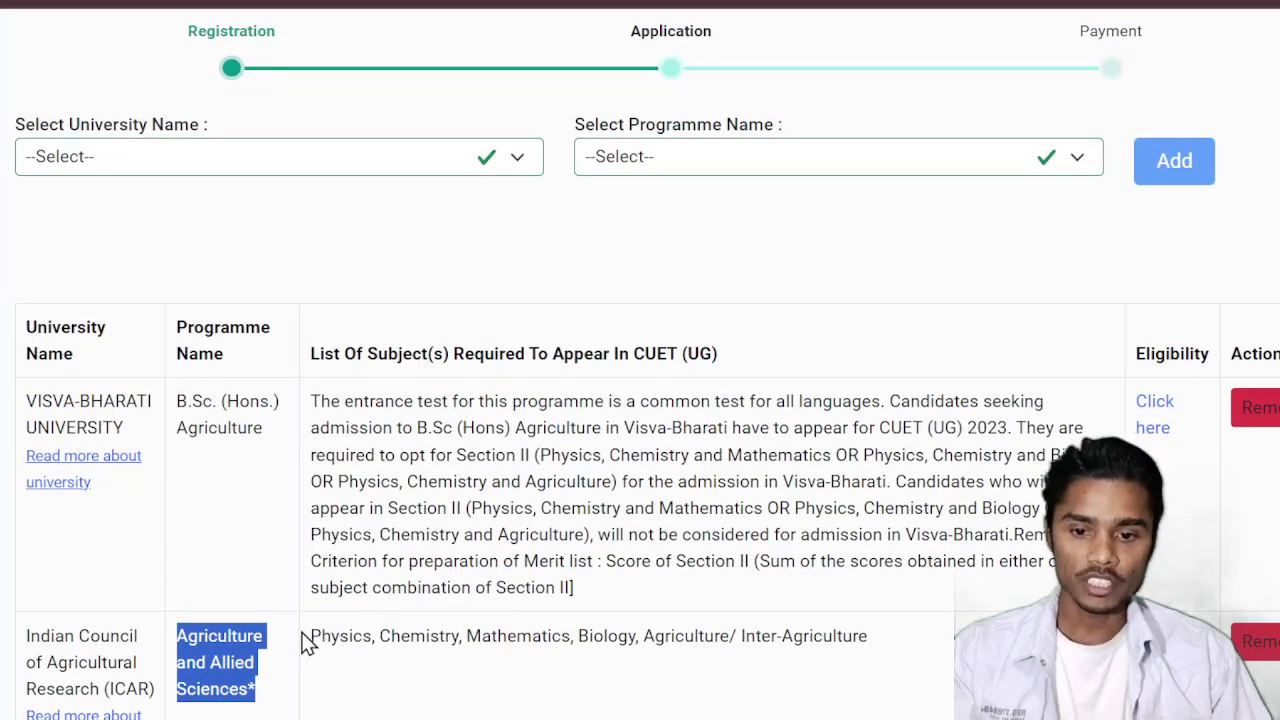
{"action": "left_click_drag", "start_coordinate": [305, 638], "coordinate": [519, 657]}
{"action": "left_click_drag", "start_coordinate": [653, 652], "coordinate": [871, 648]}
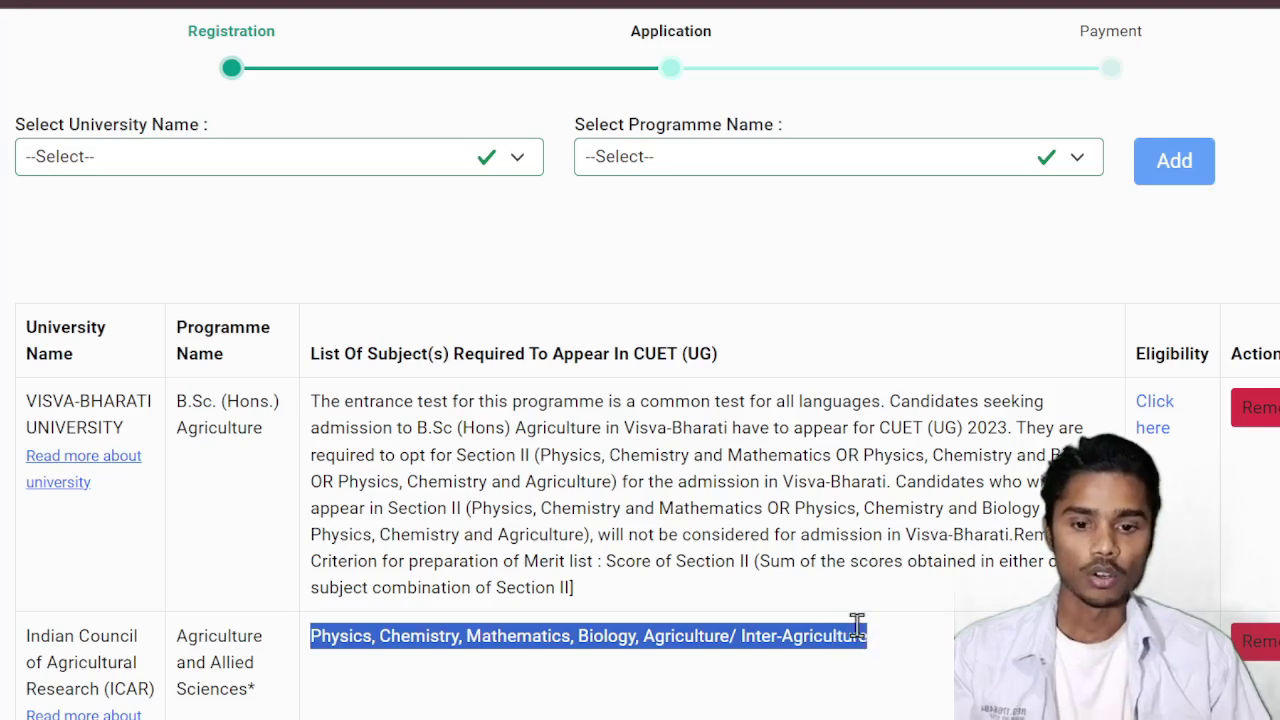
{"action": "left_click", "coordinate": [855, 627]}
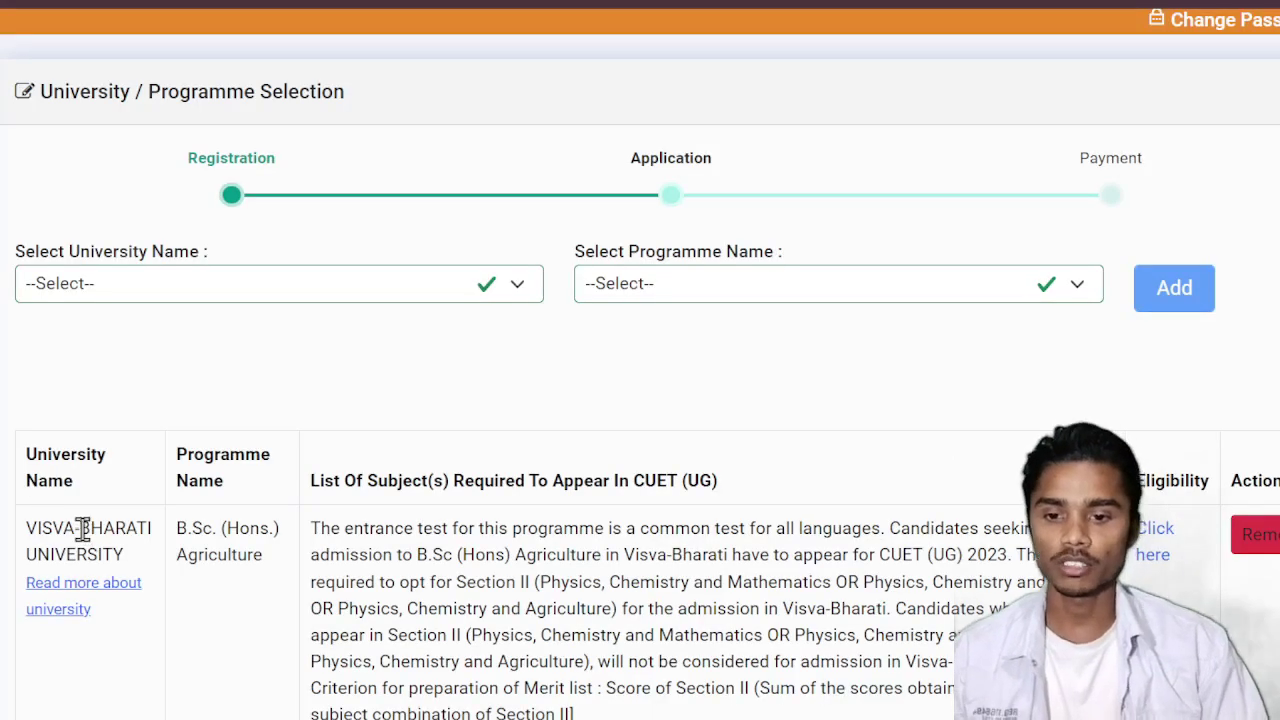
Examine the Visva-Bharati University entry for B.Sc. (Hons.) Agriculture in the selected programmes.
{"action": "scroll", "coordinate": [212, 550], "scroll_direction": "down", "scroll_amount": 1}
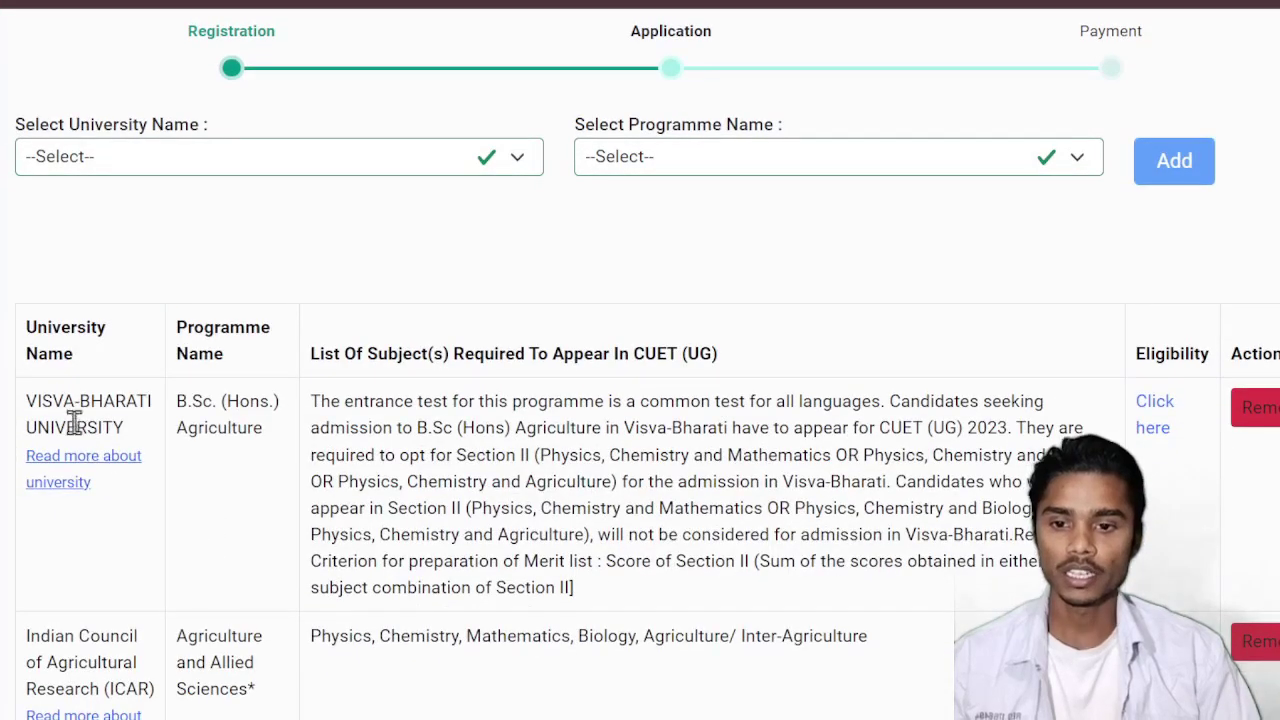
{"action": "left_click_drag", "start_coordinate": [24, 400], "coordinate": [155, 437]}
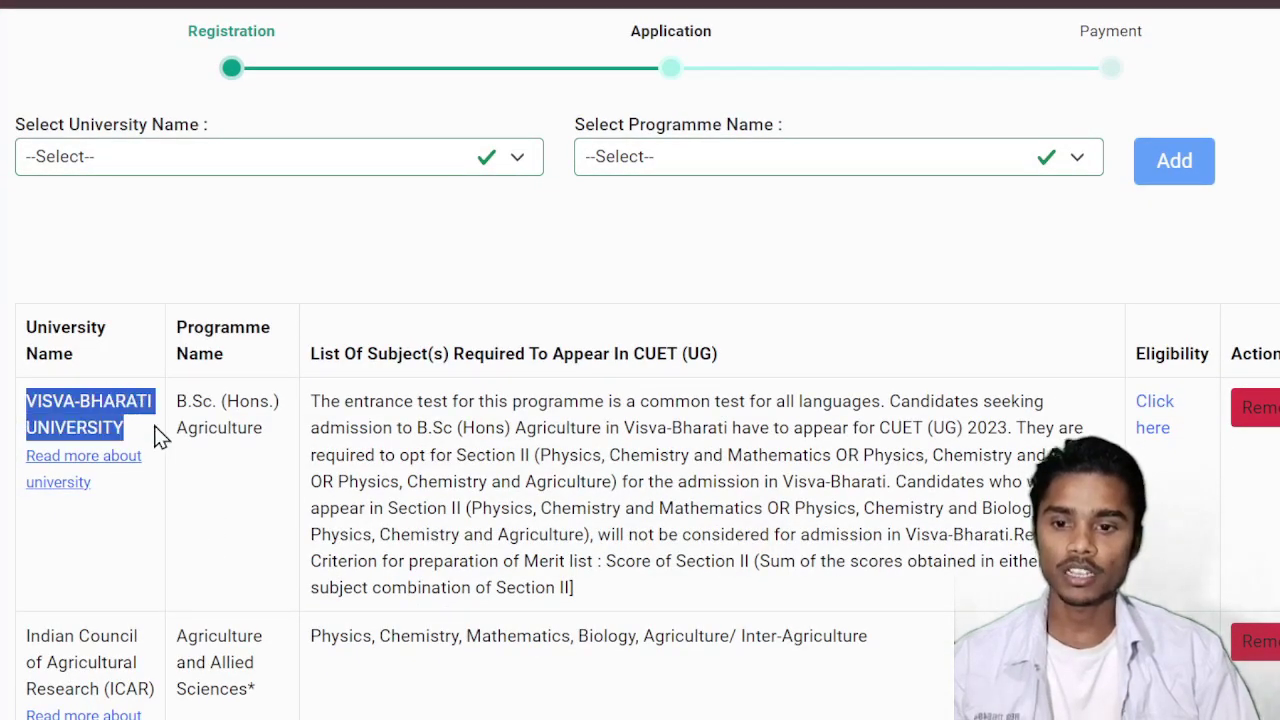
{"action": "left_click", "coordinate": [248, 430]}
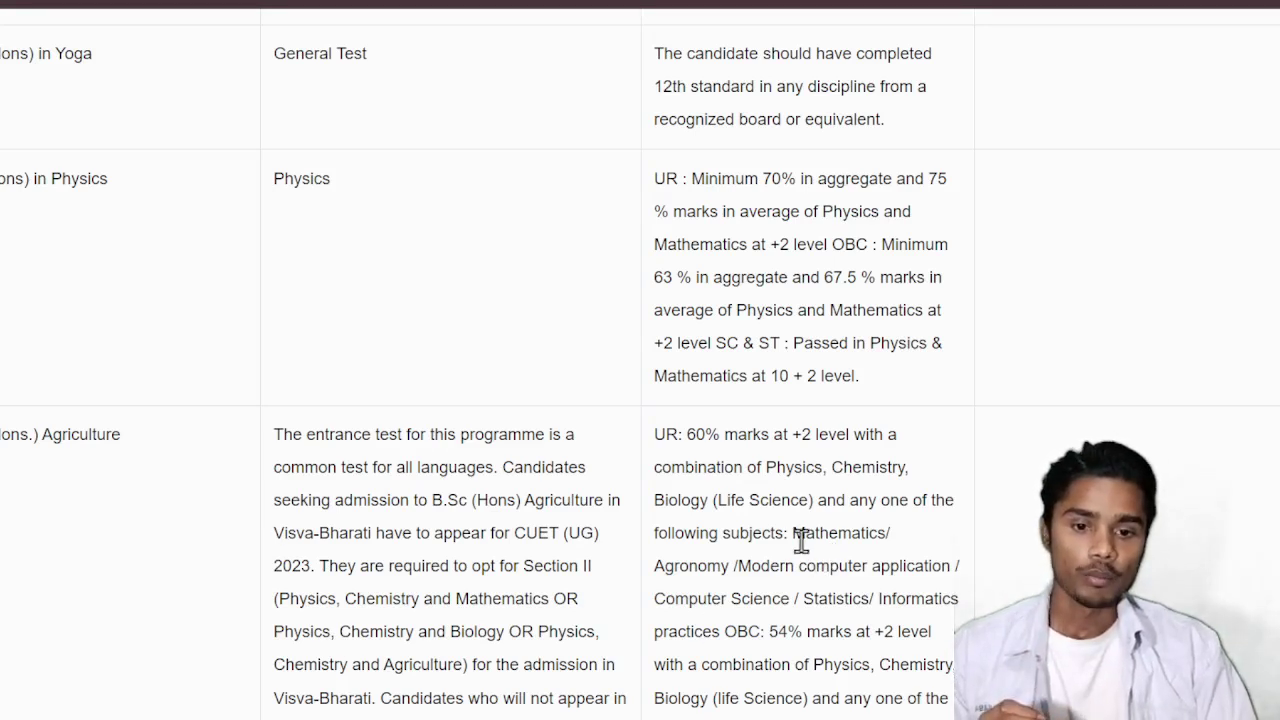
Read the optional subjects in Visva-Bharati's eligibility criteria for B.Sc. (Hons.) Agriculture.
{"action": "left_click_drag", "start_coordinate": [806, 533], "coordinate": [876, 527]}
{"action": "left_click_drag", "start_coordinate": [723, 591], "coordinate": [691, 591]}
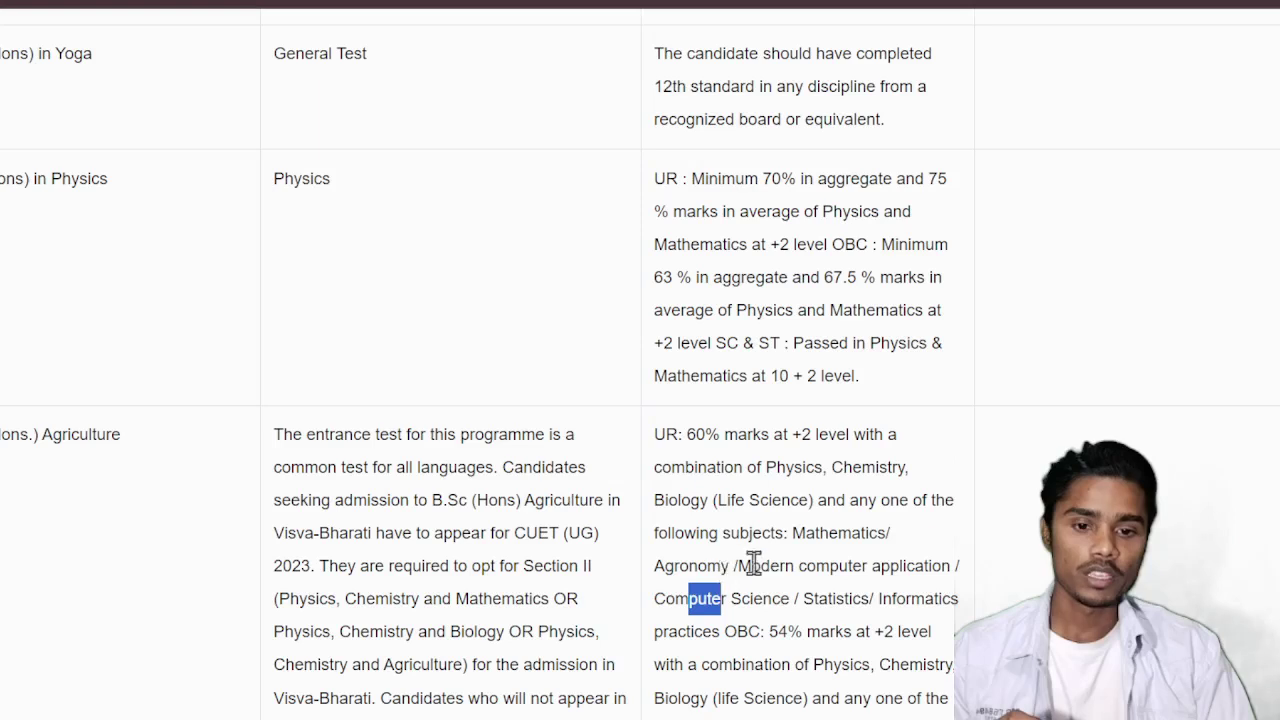
{"action": "left_click", "coordinate": [769, 559]}
{"action": "left_click_drag", "start_coordinate": [769, 559], "coordinate": [950, 565]}
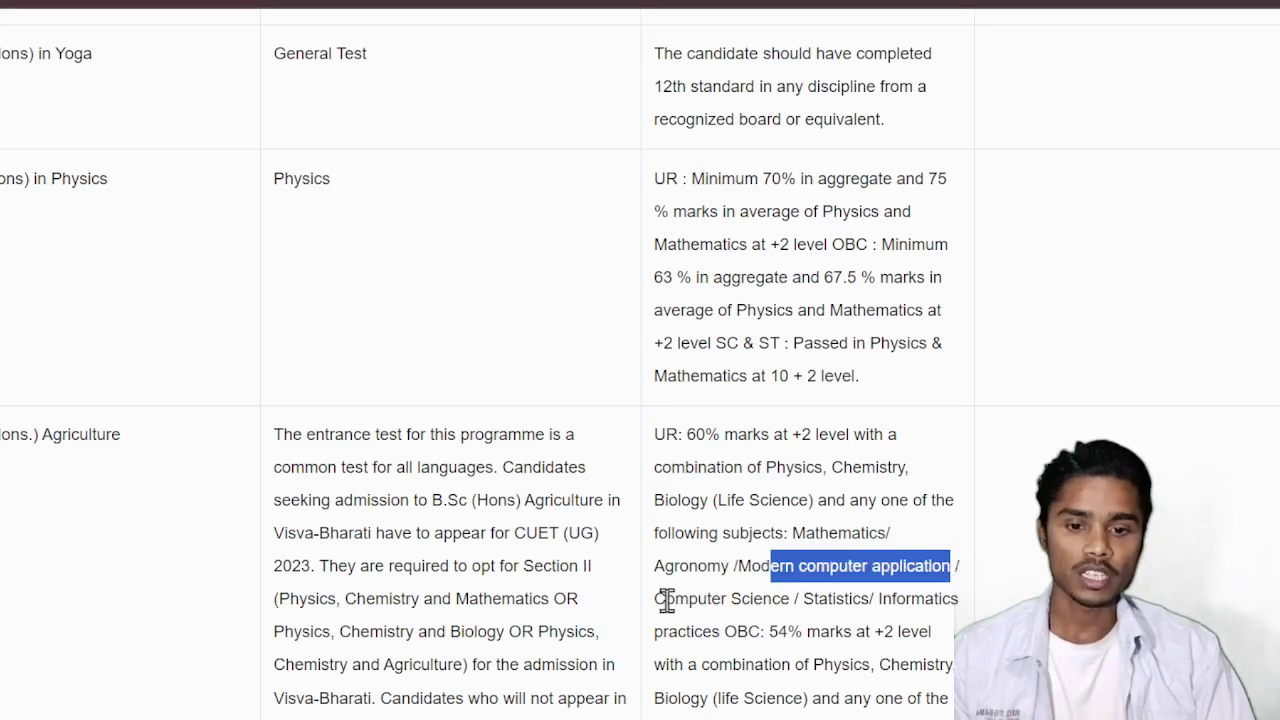
{"action": "left_click_drag", "start_coordinate": [666, 598], "coordinate": [860, 598]}
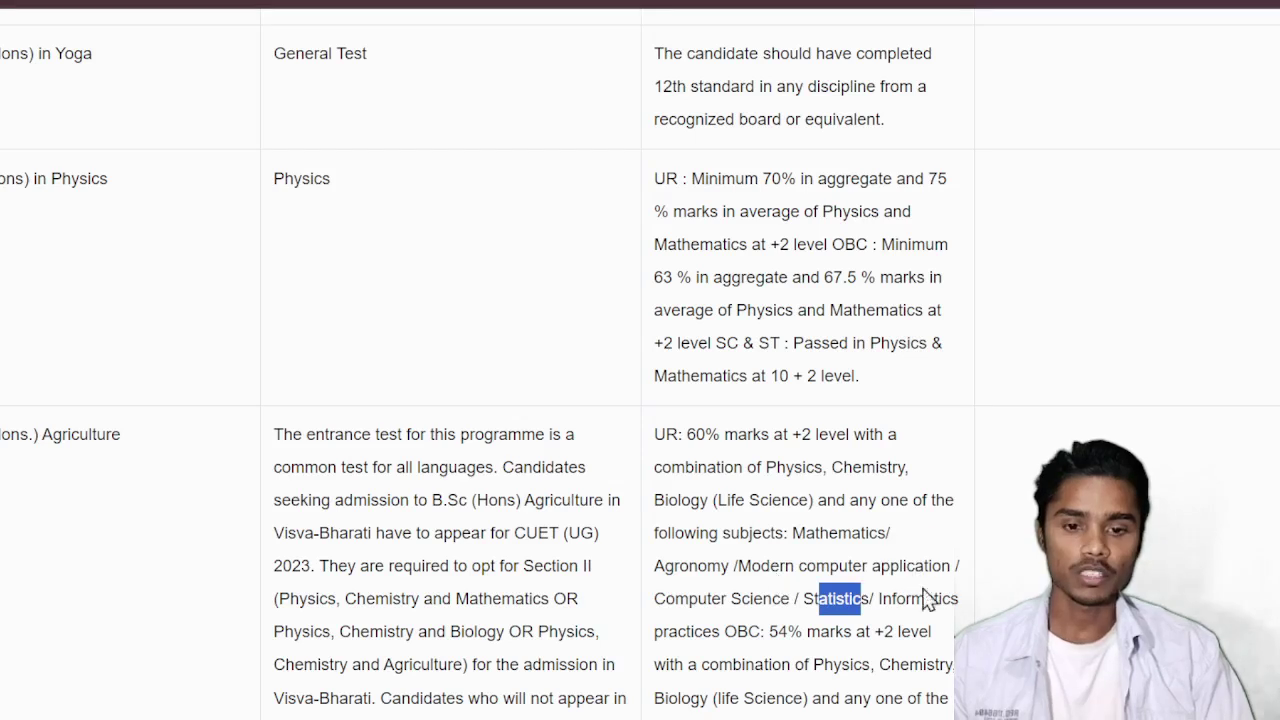
Check the core subject combination that Visva-Bharati's UR eligibility criteria demand at +2 level for B.Sc. (Hons.) Agriculture.
{"action": "left_click_drag", "start_coordinate": [486, 394], "coordinate": [523, 468]}
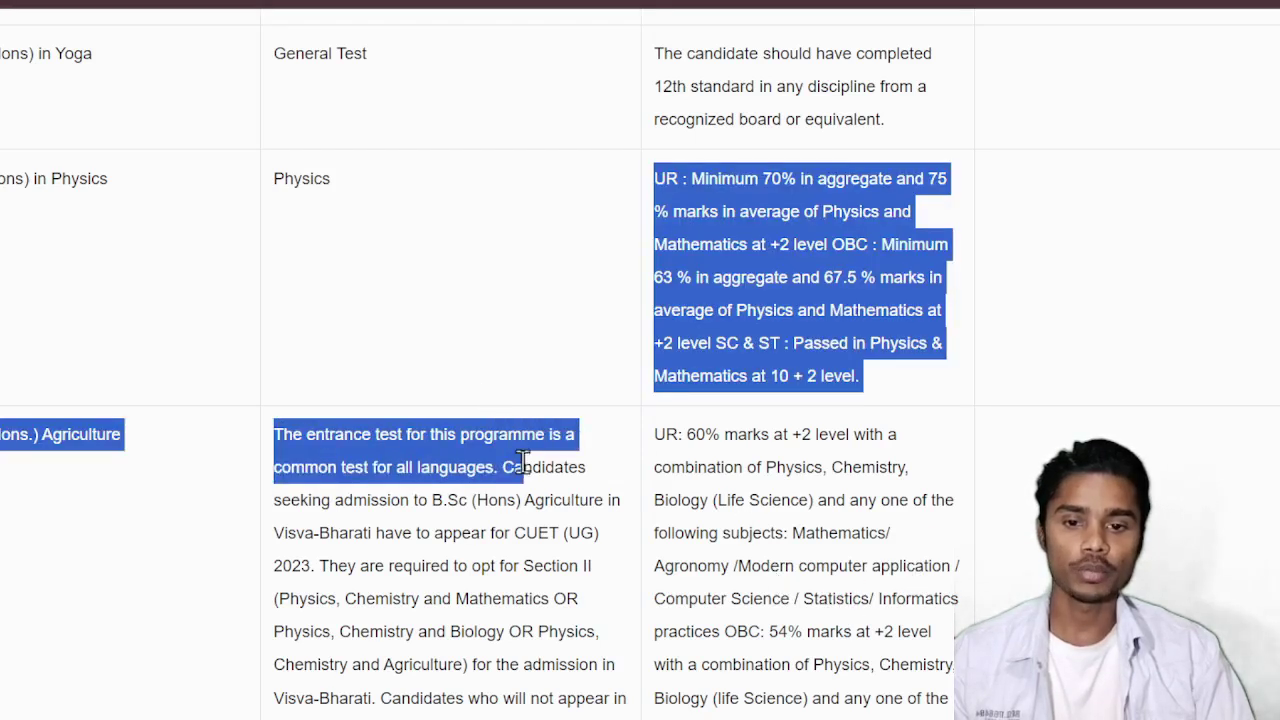
{"action": "left_click", "coordinate": [697, 494]}
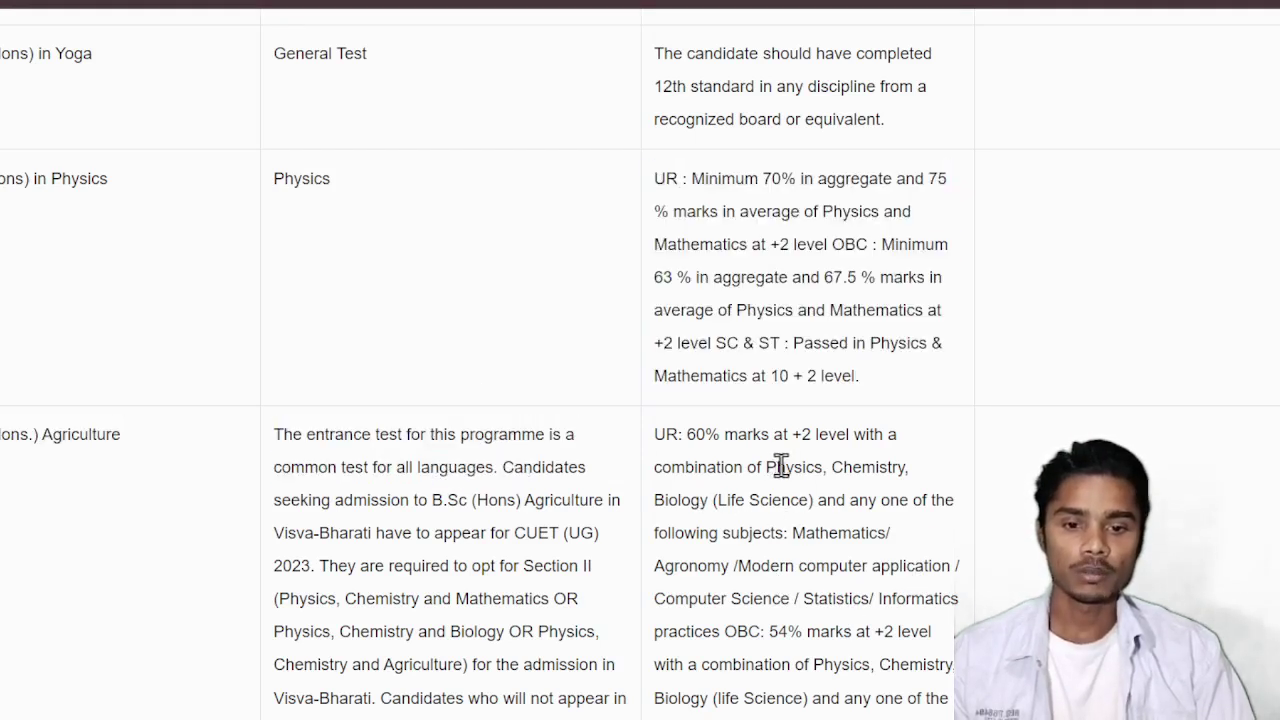
{"action": "left_click_drag", "start_coordinate": [771, 466], "coordinate": [905, 522]}
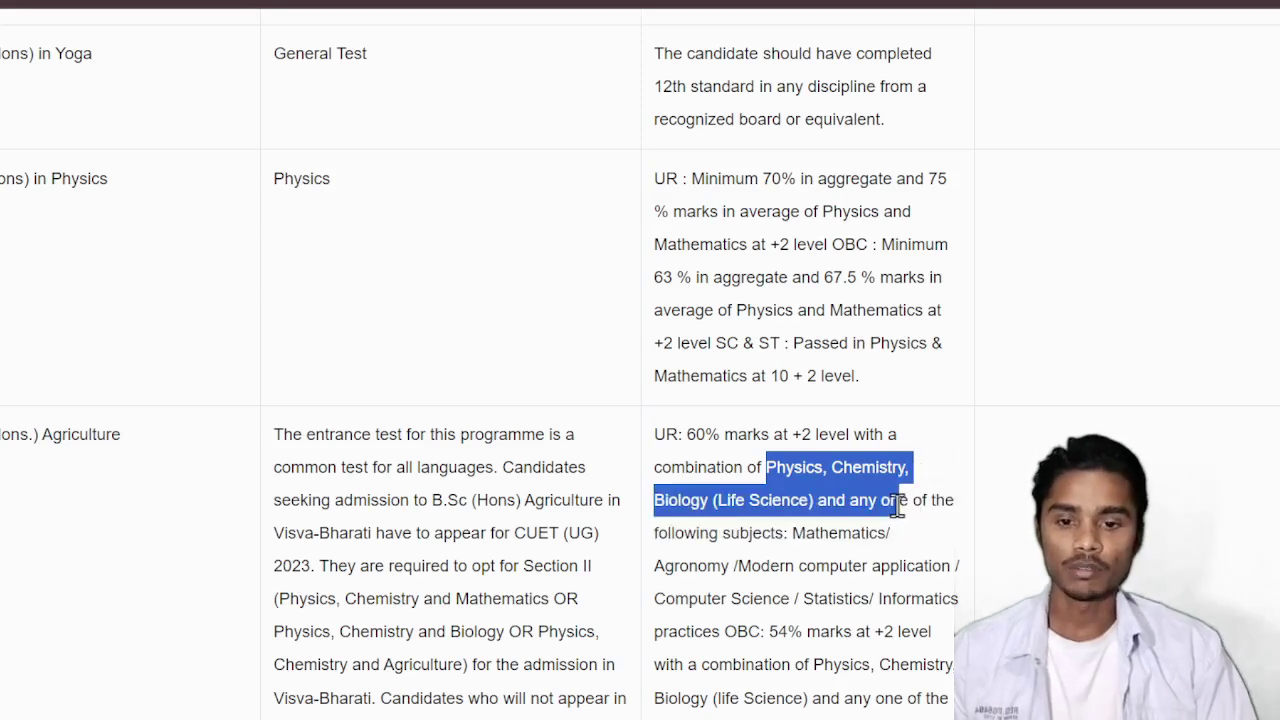
{"action": "left_click", "coordinate": [477, 632]}
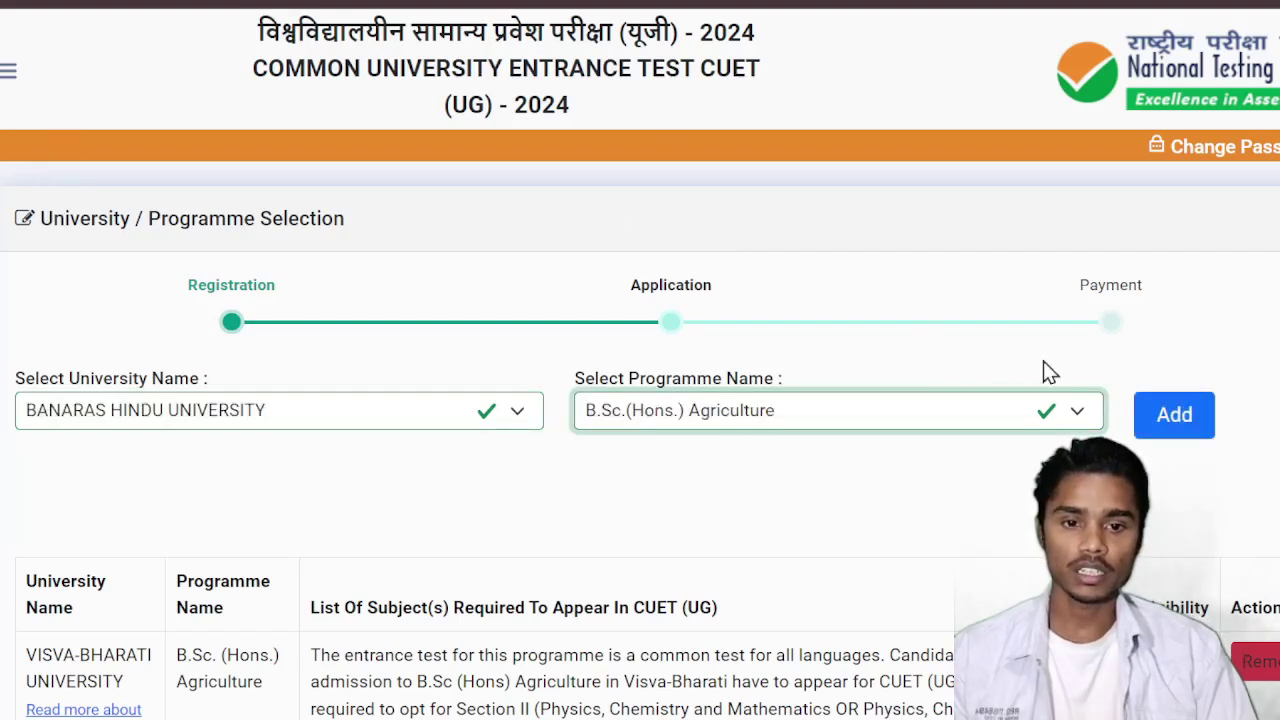
Add Banaras Hindu University's B.Sc.(Hons.) Agriculture, B.Tech. in Dairy Technology and B.Tech. in Food Technology to the selected programmes.
{"action": "left_click", "coordinate": [1175, 414]}
{"action": "scroll", "coordinate": [844, 509], "scroll_direction": "down", "scroll_amount": 5}
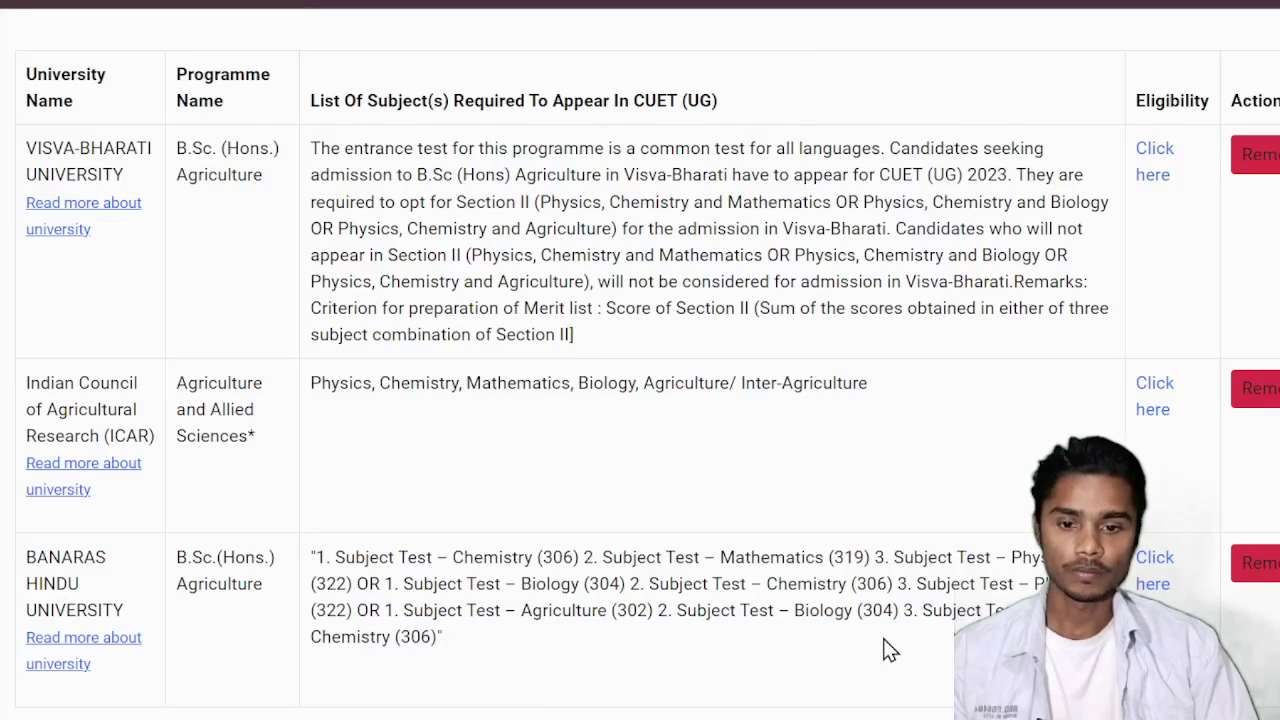
{"action": "scroll", "coordinate": [641, 448], "scroll_direction": "up", "scroll_amount": 5}
{"action": "left_click", "coordinate": [702, 425]}
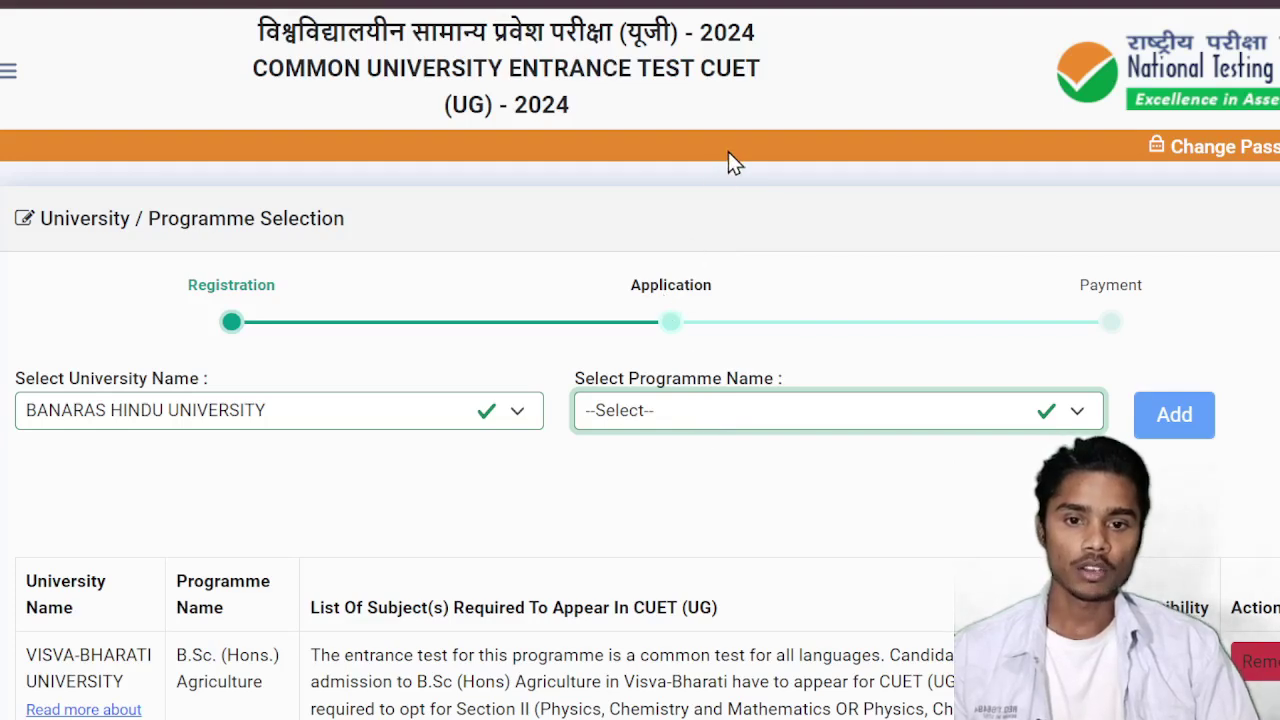
{"action": "key", "text": "Down"}
{"action": "left_click", "coordinate": [1200, 414]}
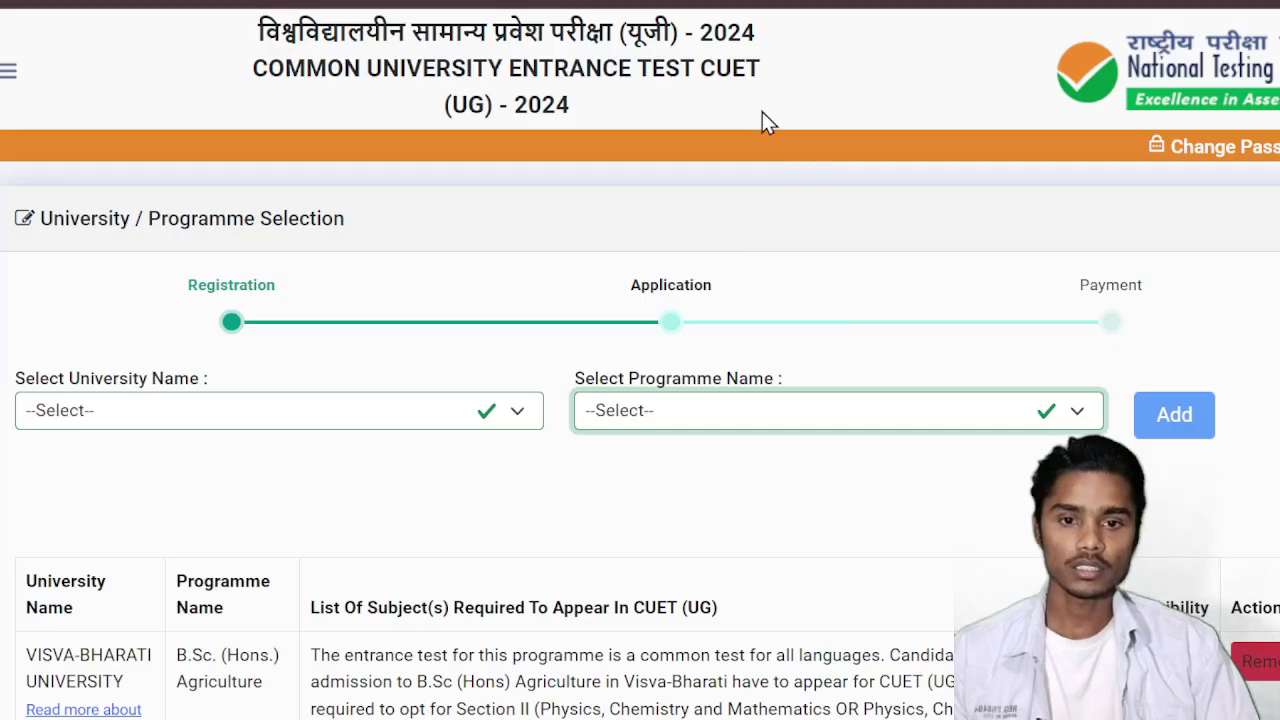
Examine the university name and programme name of the ICAR entry among the selected programmes.
{"action": "scroll", "coordinate": [30, 390], "scroll_direction": "down", "scroll_amount": 5}
{"action": "left_click_drag", "start_coordinate": [25, 388], "coordinate": [157, 434]}
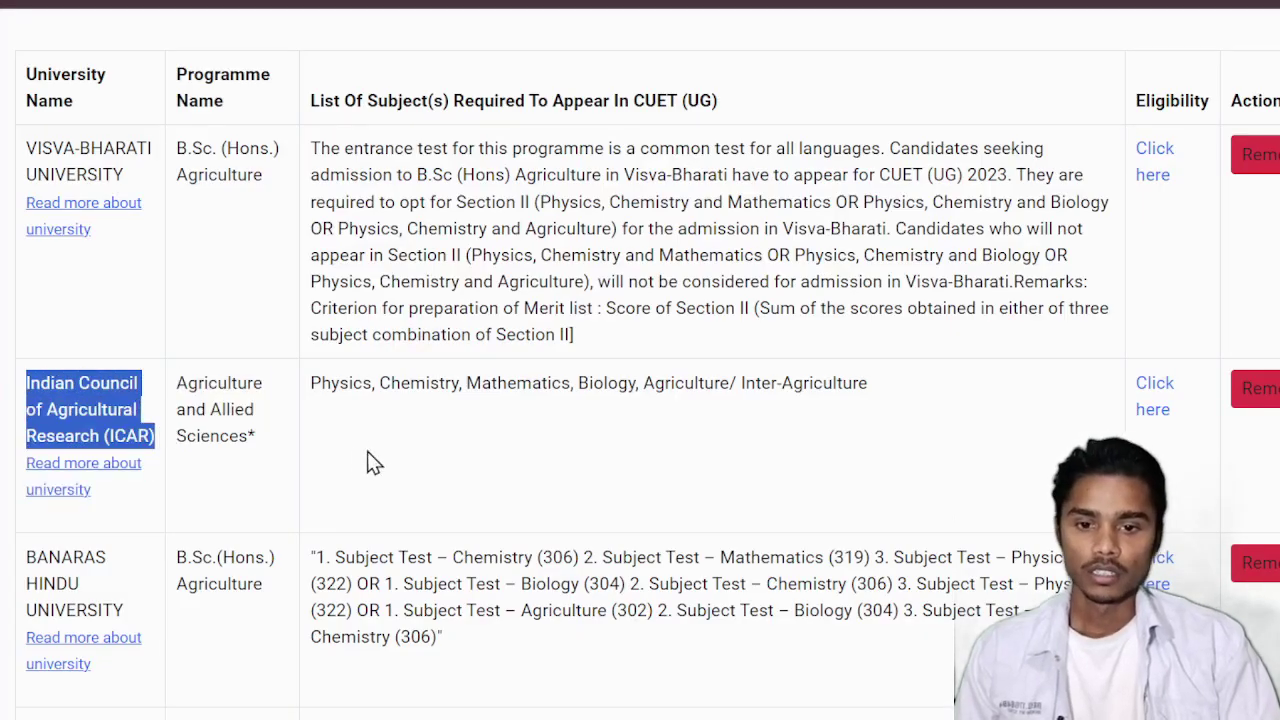
{"action": "left_click", "coordinate": [110, 432]}
{"action": "left_click_drag", "start_coordinate": [25, 382], "coordinate": [260, 454]}
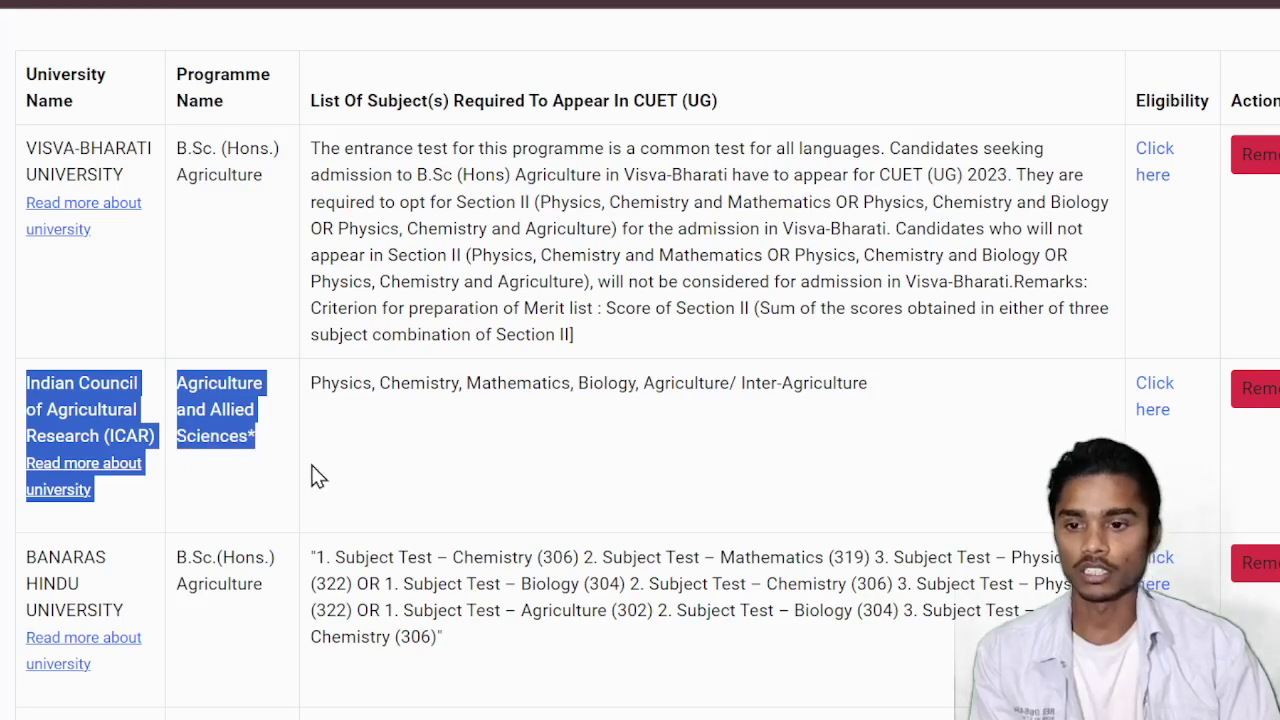
{"action": "left_click", "coordinate": [347, 465]}
Accept the declaration below the selected programmes and save them to proceed to the test paper selection.
{"action": "scroll", "coordinate": [347, 465], "scroll_direction": "down", "scroll_amount": 10}
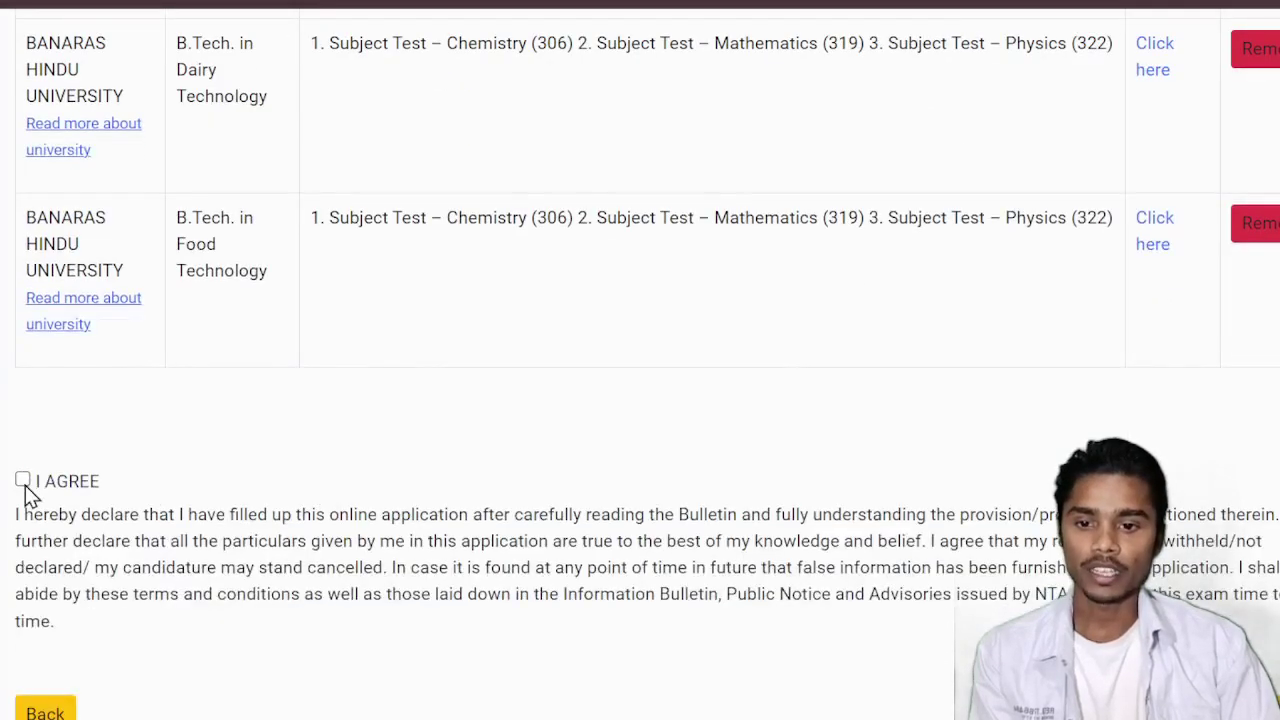
{"action": "left_click", "coordinate": [22, 479]}
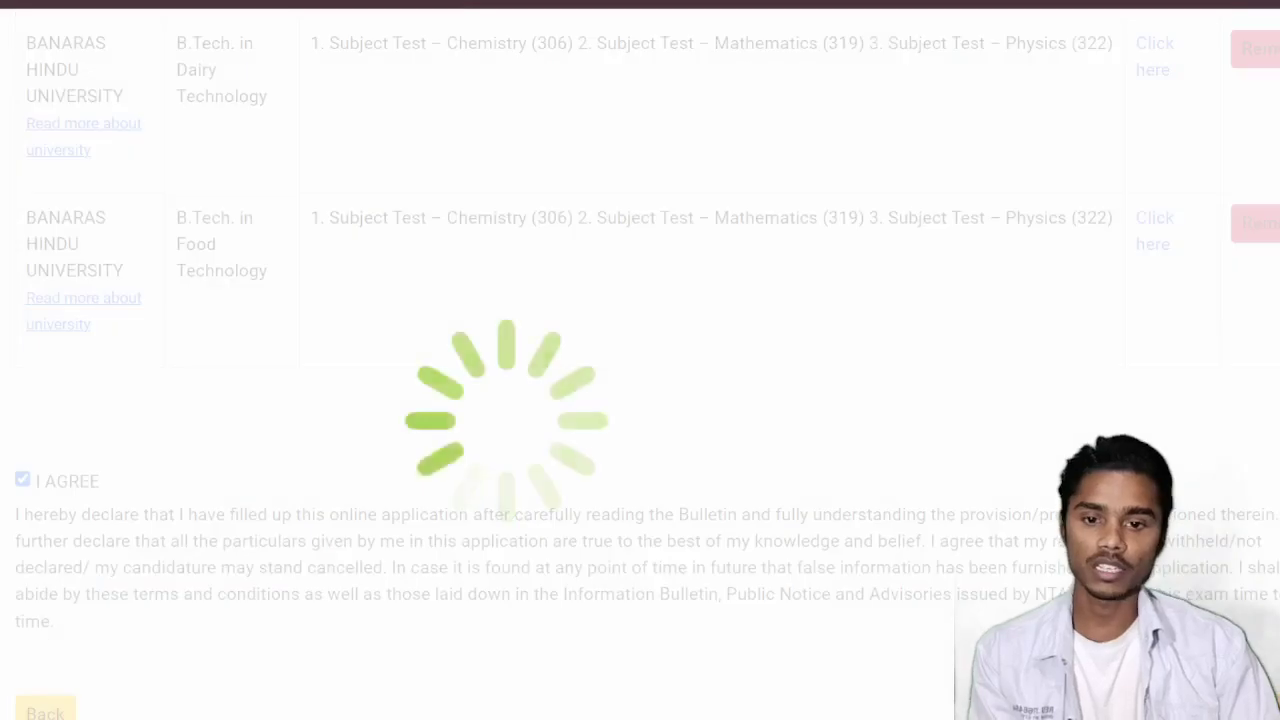
{"action": "scroll", "coordinate": [316, 462], "scroll_direction": "down", "scroll_amount": 1}
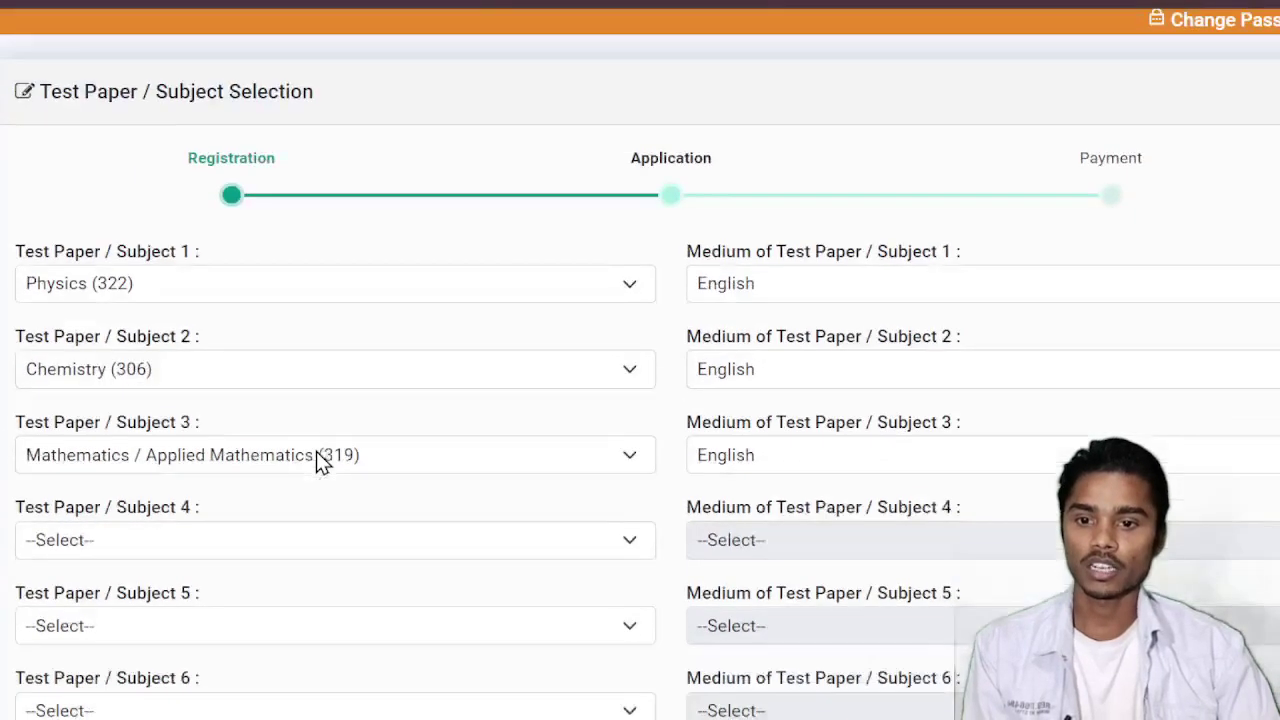
{"action": "scroll", "coordinate": [320, 457], "scroll_direction": "up", "scroll_amount": 1}
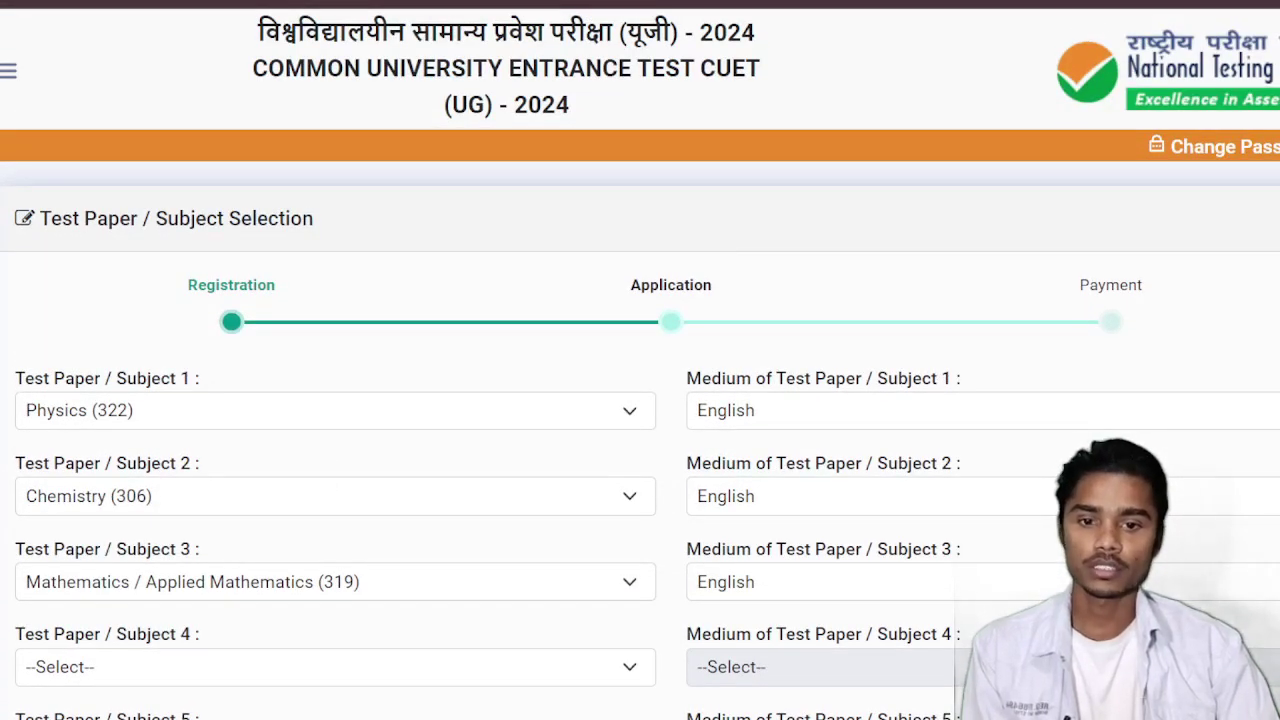
Keep the Physics, Chemistry and Mathematics test papers in English, accept the declaration and proceed to the exam center details.
{"action": "scroll", "coordinate": [640, 400], "scroll_direction": "down", "scroll_amount": 1}
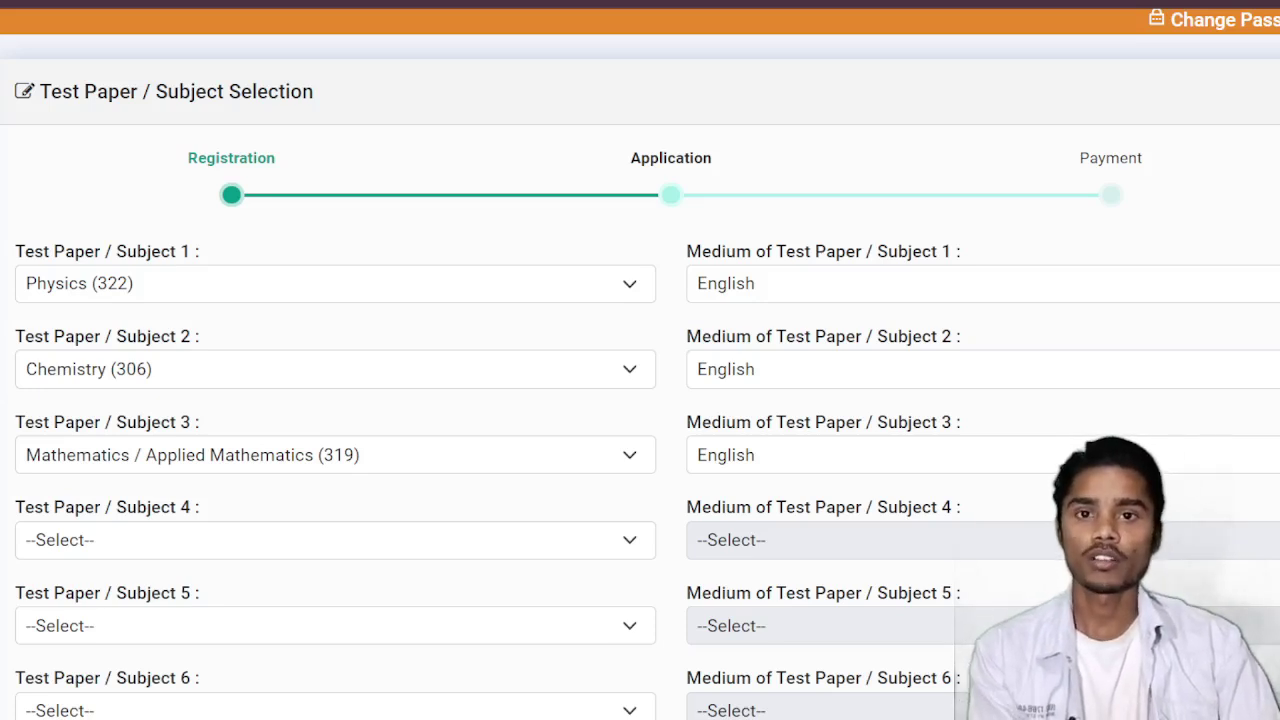
{"action": "scroll", "coordinate": [640, 400], "scroll_direction": "down", "scroll_amount": 3}
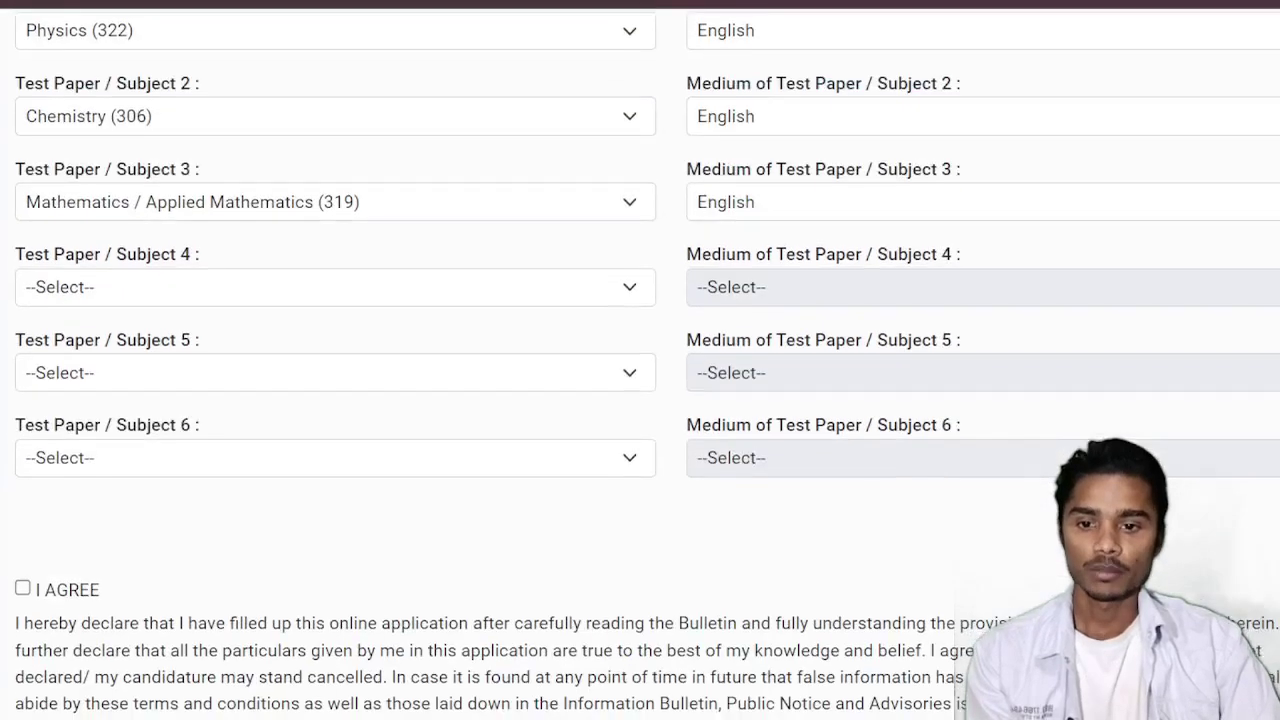
{"action": "left_click", "coordinate": [22, 588]}
{"action": "scroll", "coordinate": [640, 400], "scroll_direction": "down", "scroll_amount": 1}
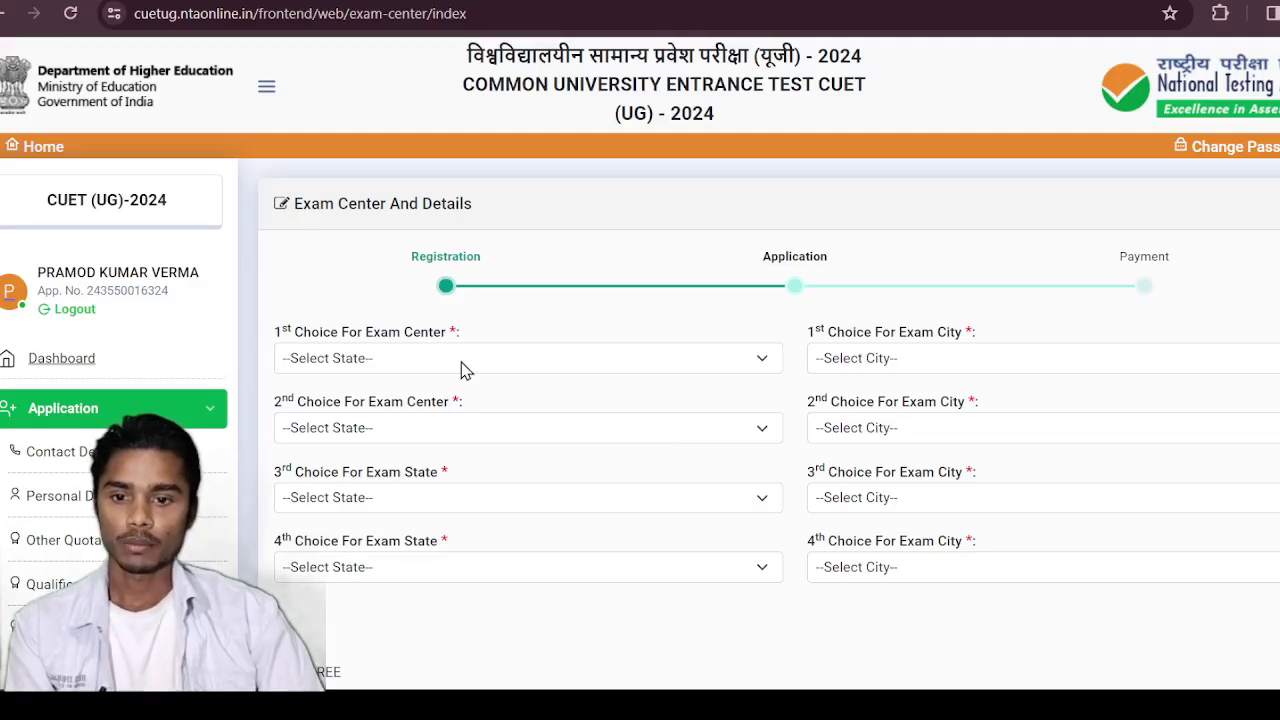
Set the first exam center choice to Patna and the second to Gaya, both in Bihar.
{"action": "left_click", "coordinate": [461, 362]}
{"action": "key", "text": "b"}
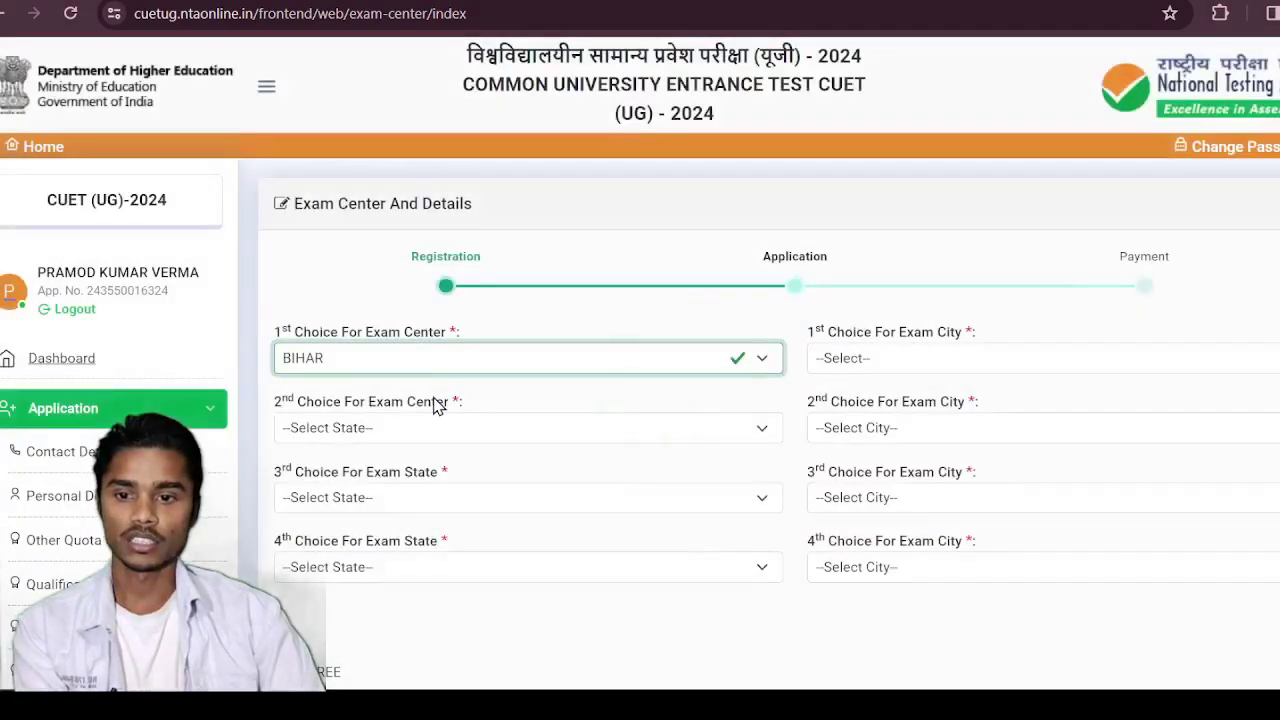
{"action": "left_click", "coordinate": [926, 363]}
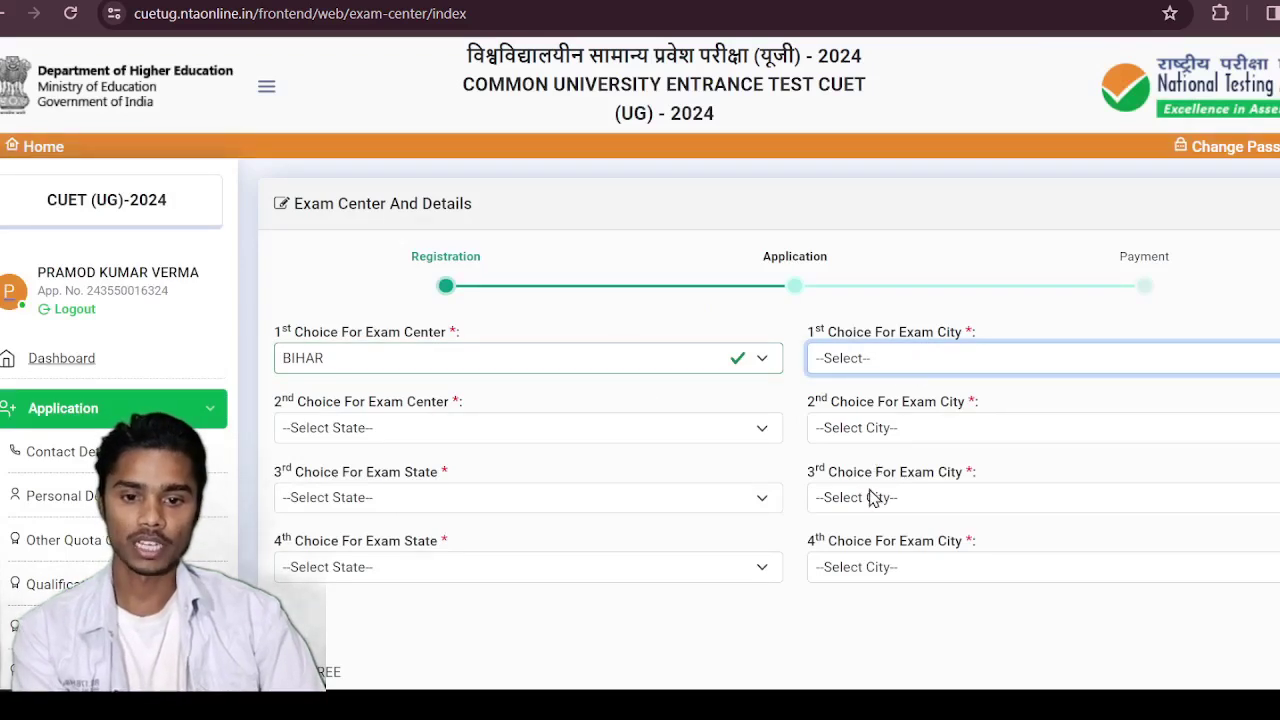
{"action": "key", "text": "p"}
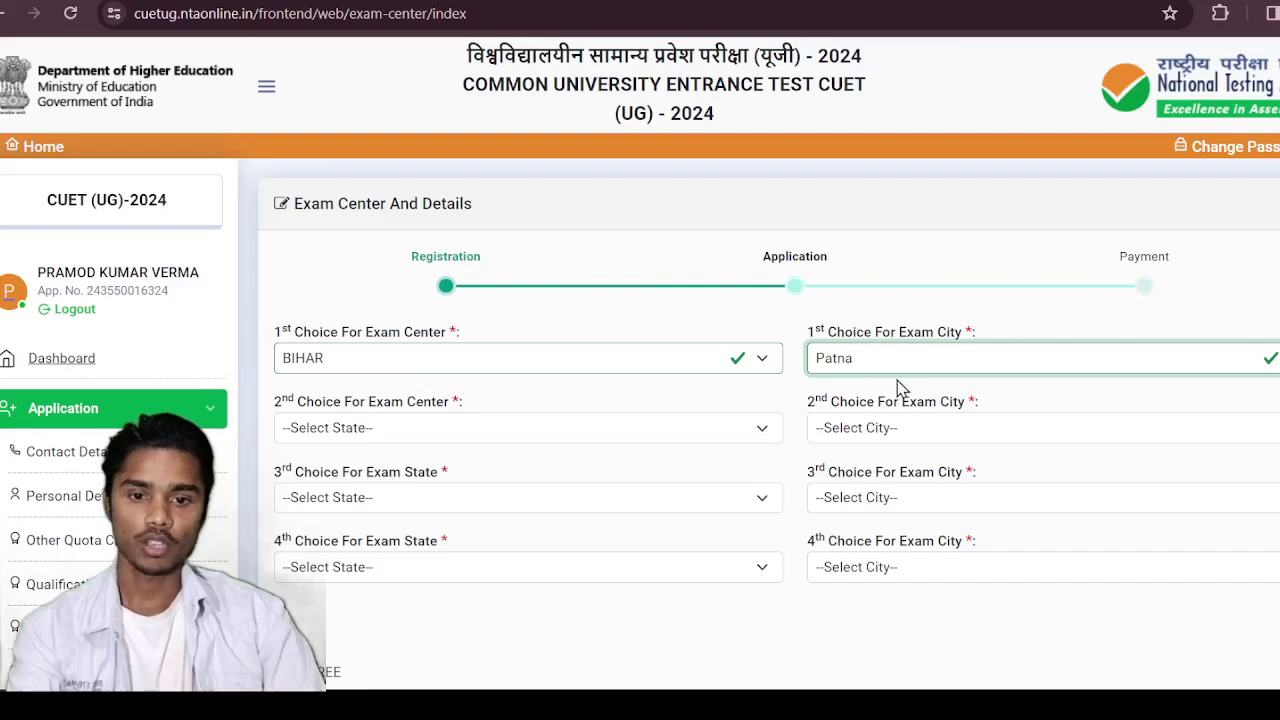
{"action": "key", "text": "Tab"}
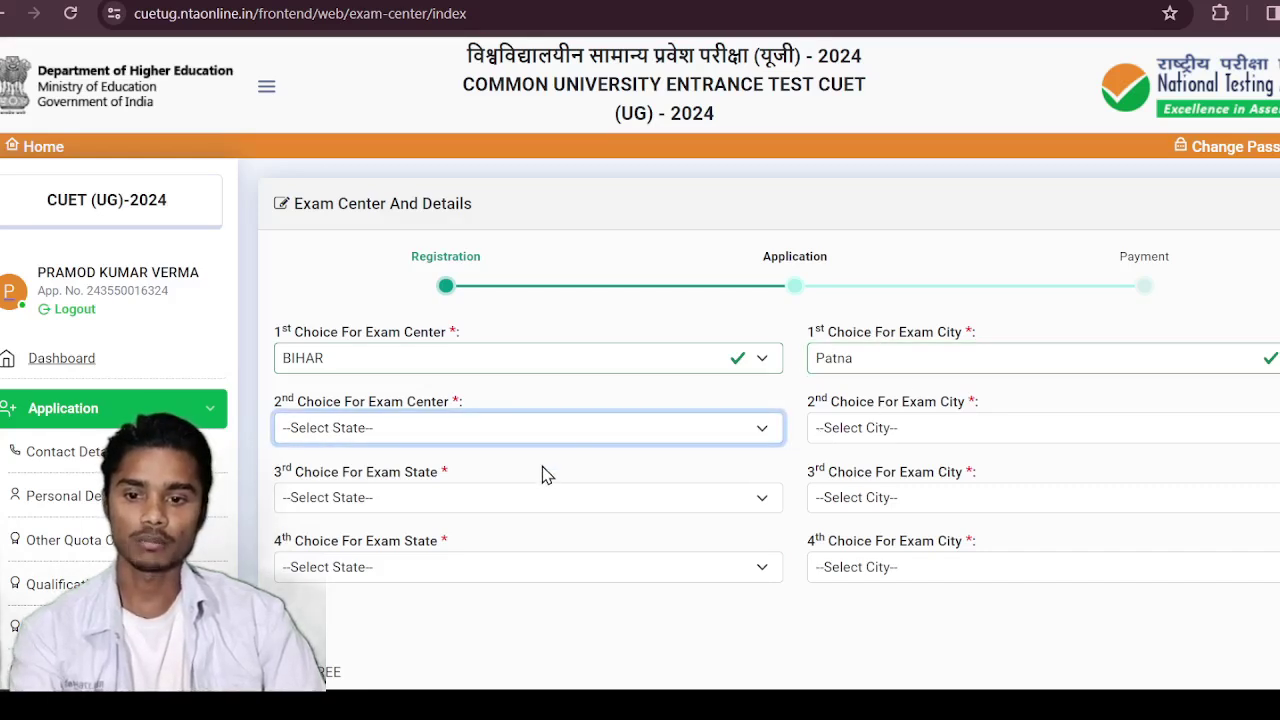
{"action": "key", "text": "b"}
{"action": "key", "text": "Tab"}
{"action": "key", "text": "g"}
Set the third exam center choice to Muzaffarpur and the fourth to Darbhanga, both in Bihar.
{"action": "key", "text": "Tab"}
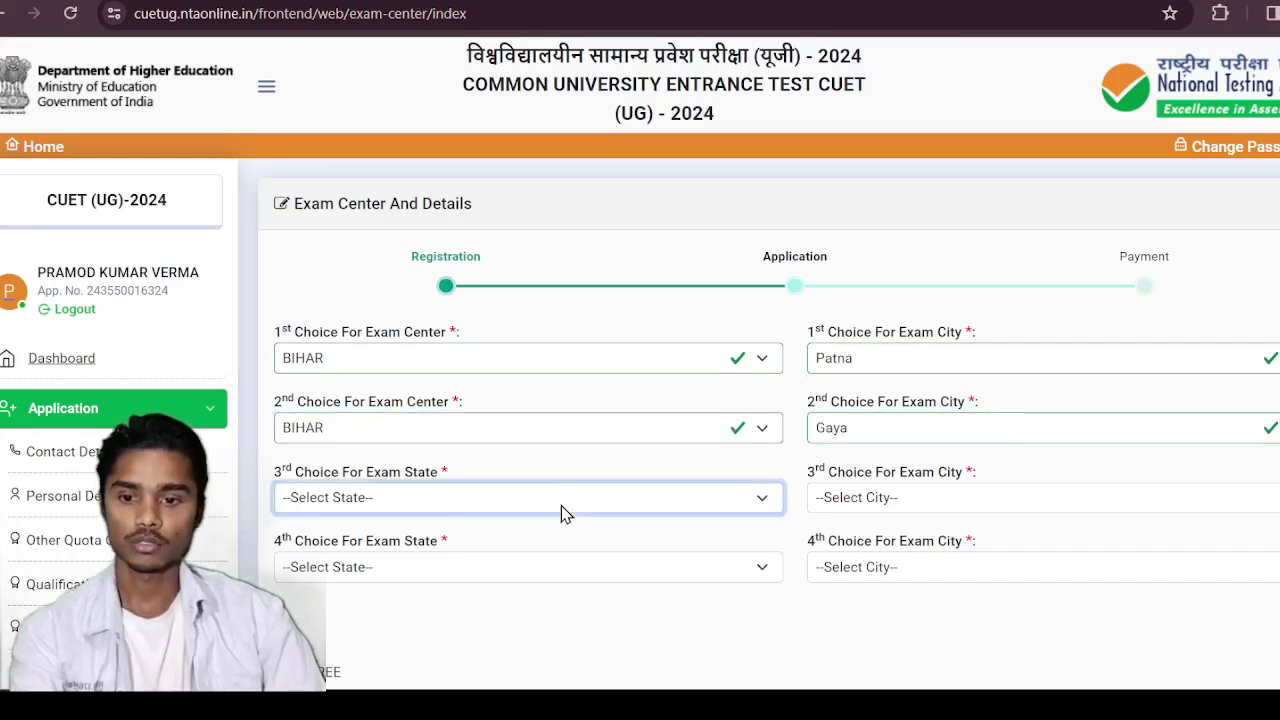
{"action": "key", "text": "b"}
{"action": "key", "text": "Tab"}
{"action": "key", "text": "m"}
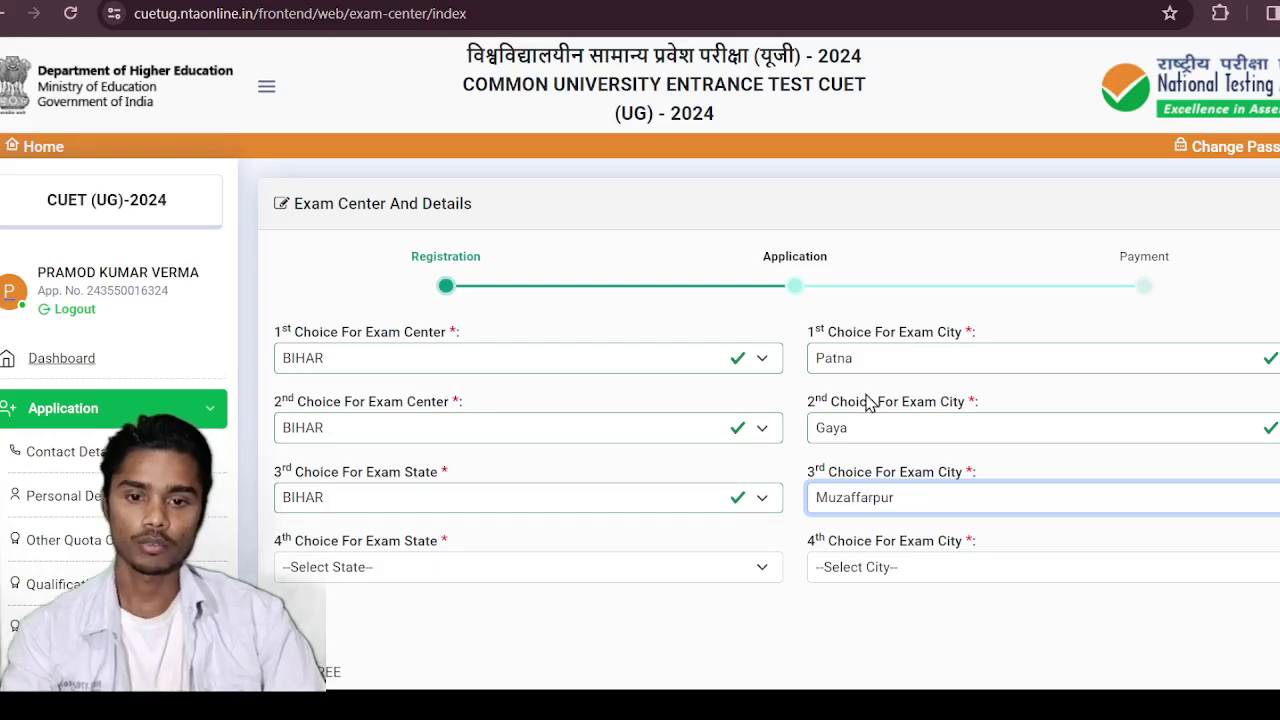
{"action": "key", "text": "Tab"}
{"action": "key", "text": "b"}
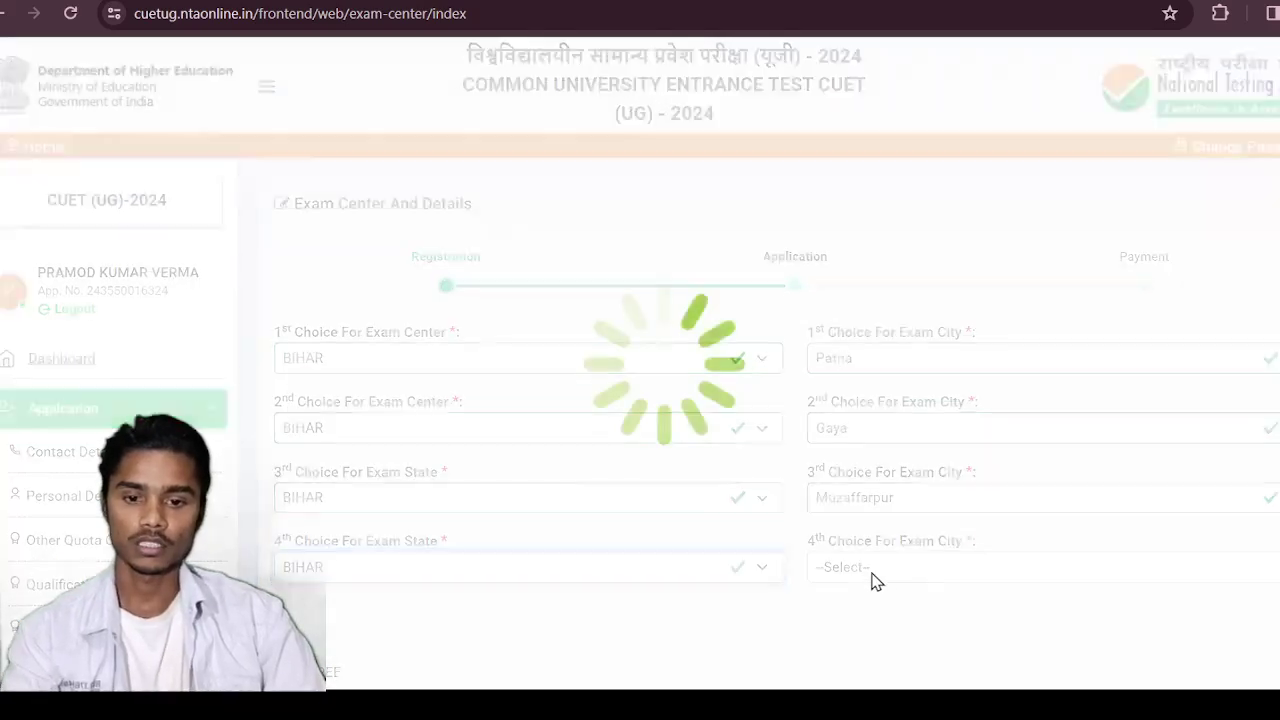
{"action": "key", "text": "Tab"}
{"action": "key", "text": "d"}
Review the four exam city choices, accept the declaration and save the exam center details to proceed to the document upload.
{"action": "scroll", "coordinate": [883, 503], "scroll_direction": "down", "scroll_amount": 2}
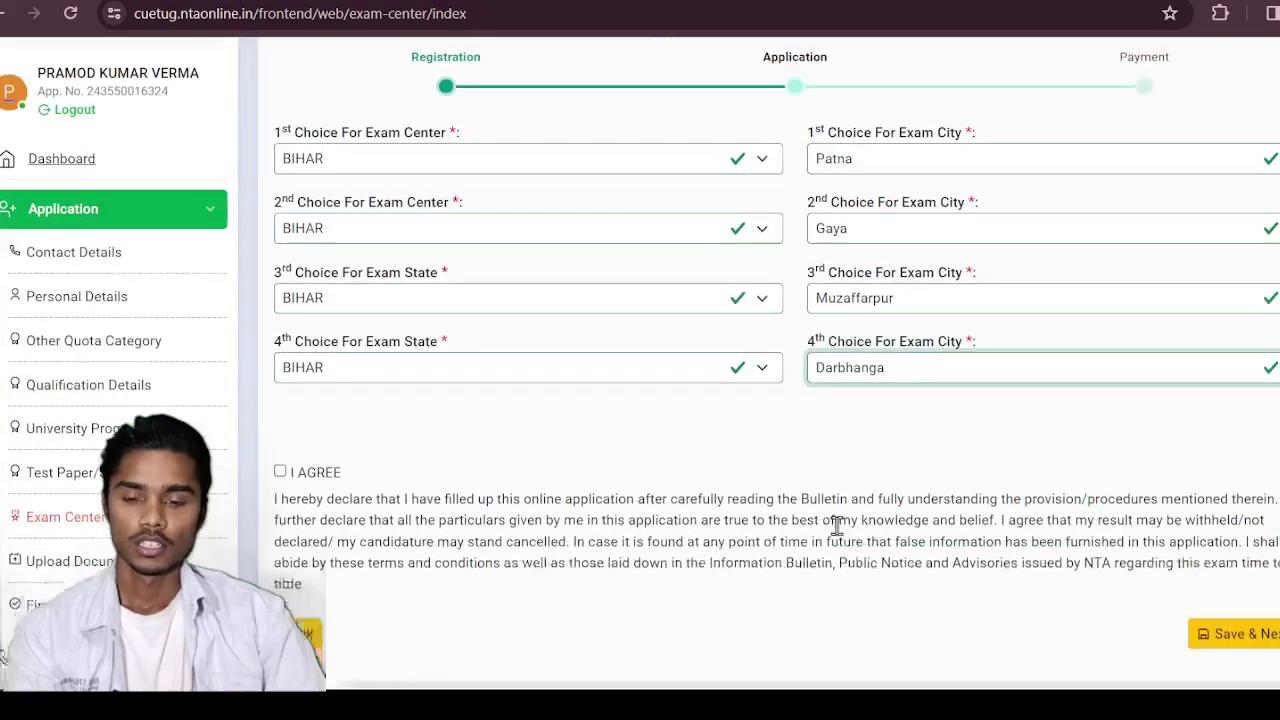
{"action": "scroll", "coordinate": [834, 523], "scroll_direction": "up", "scroll_amount": 2}
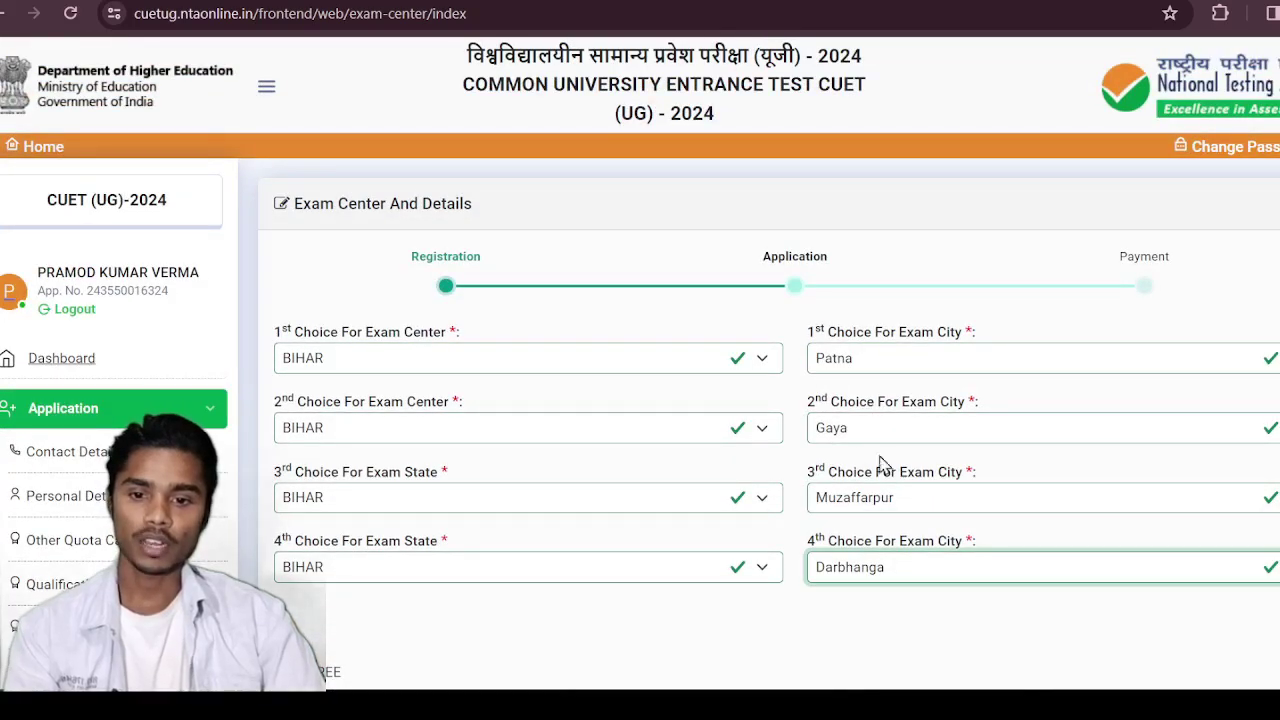
{"action": "scroll", "coordinate": [789, 529], "scroll_direction": "down", "scroll_amount": 2}
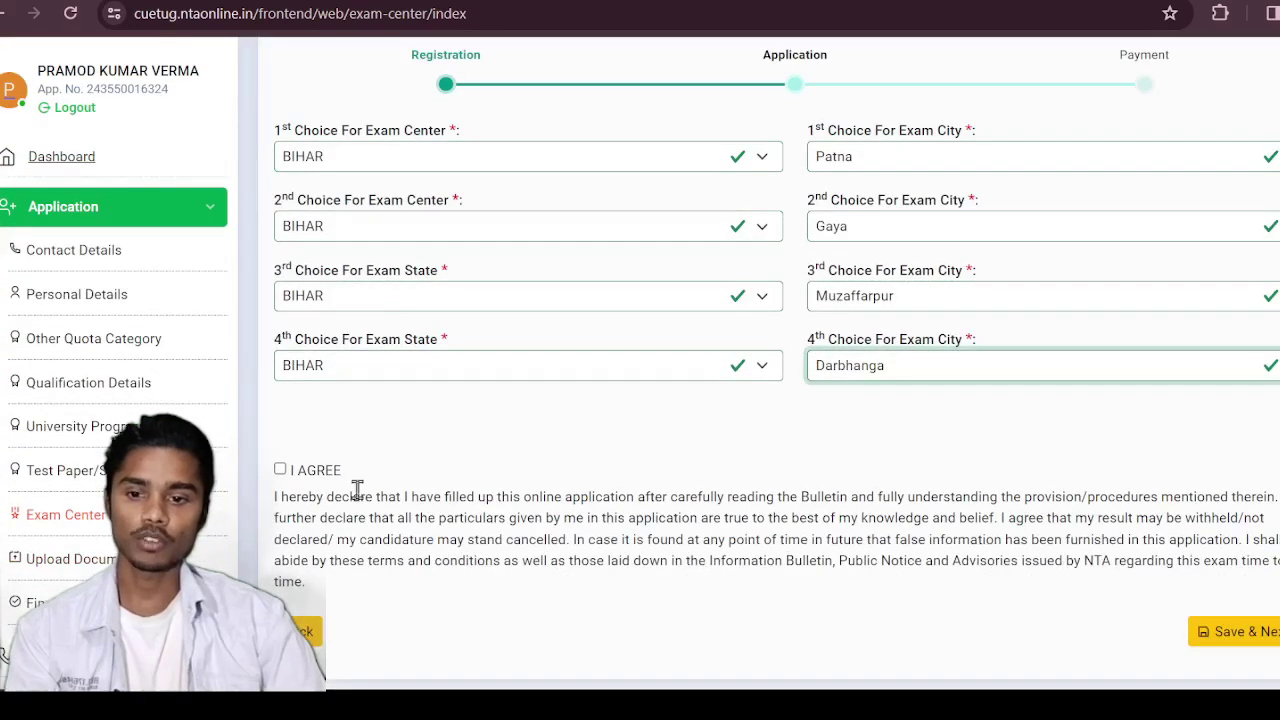
{"action": "left_click", "coordinate": [280, 471]}
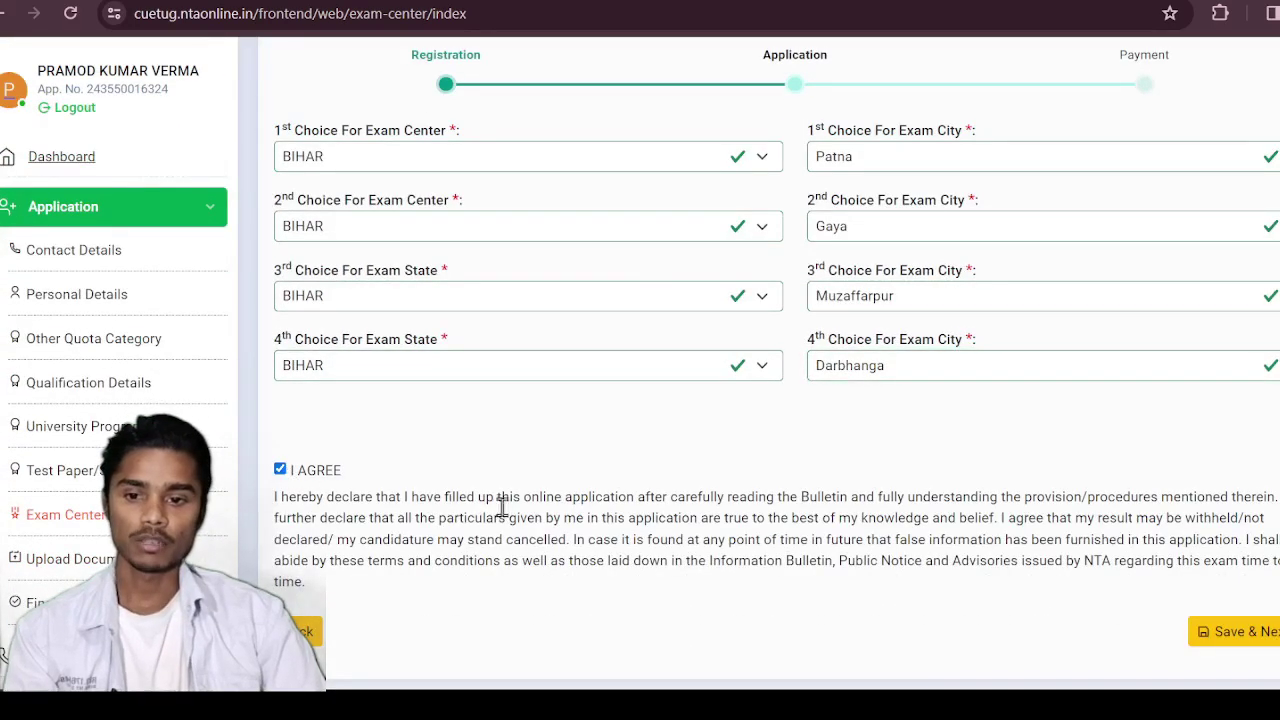
{"action": "left_click", "coordinate": [1225, 634]}
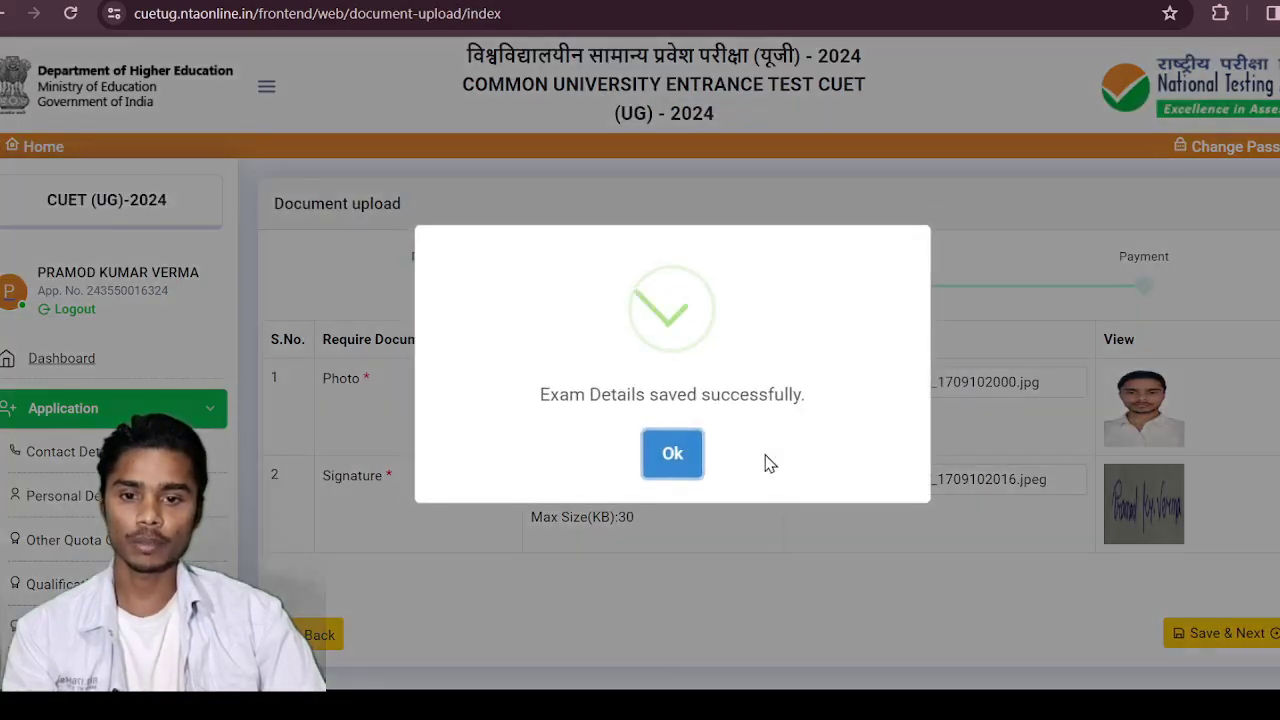
{"action": "left_click", "coordinate": [672, 454]}
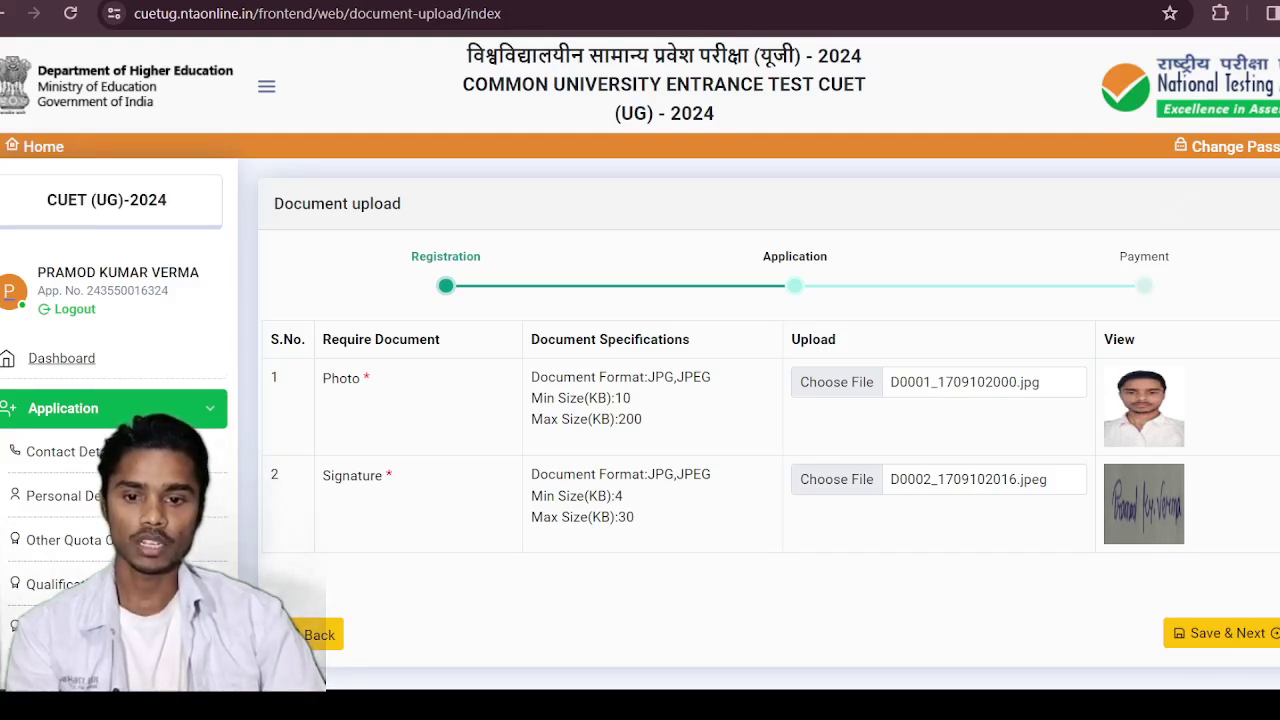
Check the minimum and maximum file sizes specified for the photo and the signature.
{"action": "double_click", "coordinate": [615, 397]}
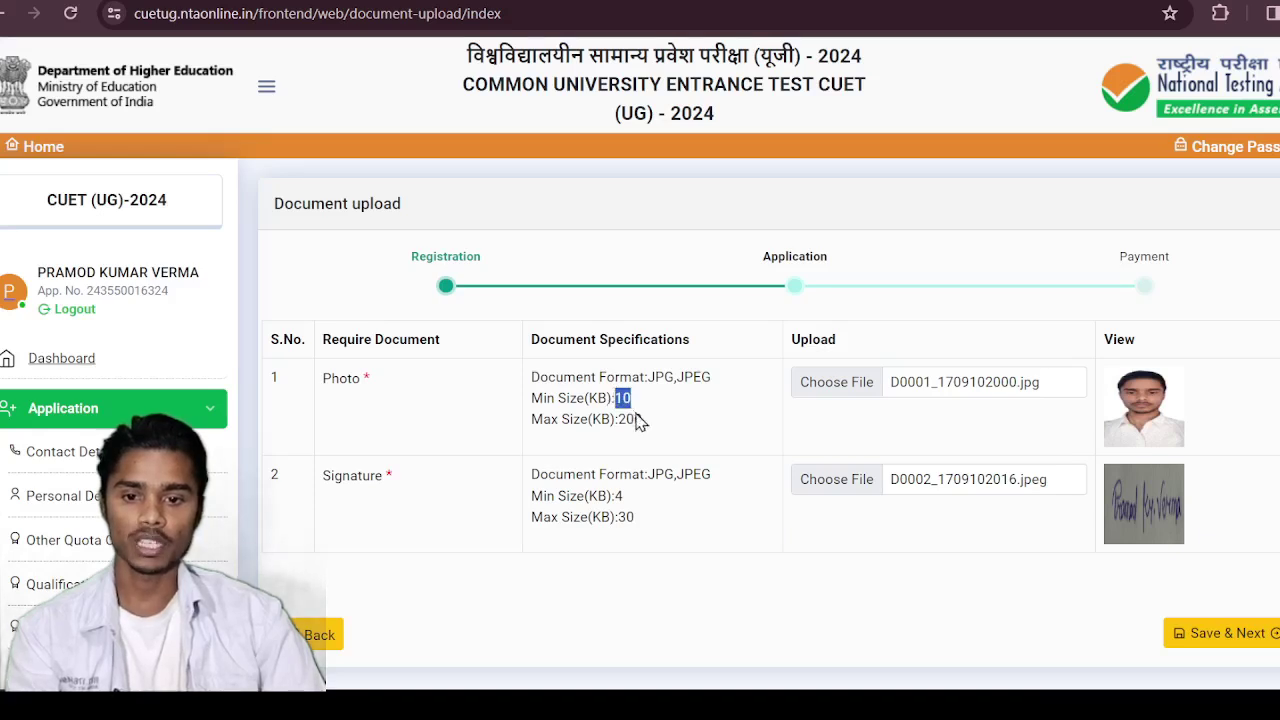
{"action": "left_click_drag", "start_coordinate": [634, 419], "coordinate": [612, 419]}
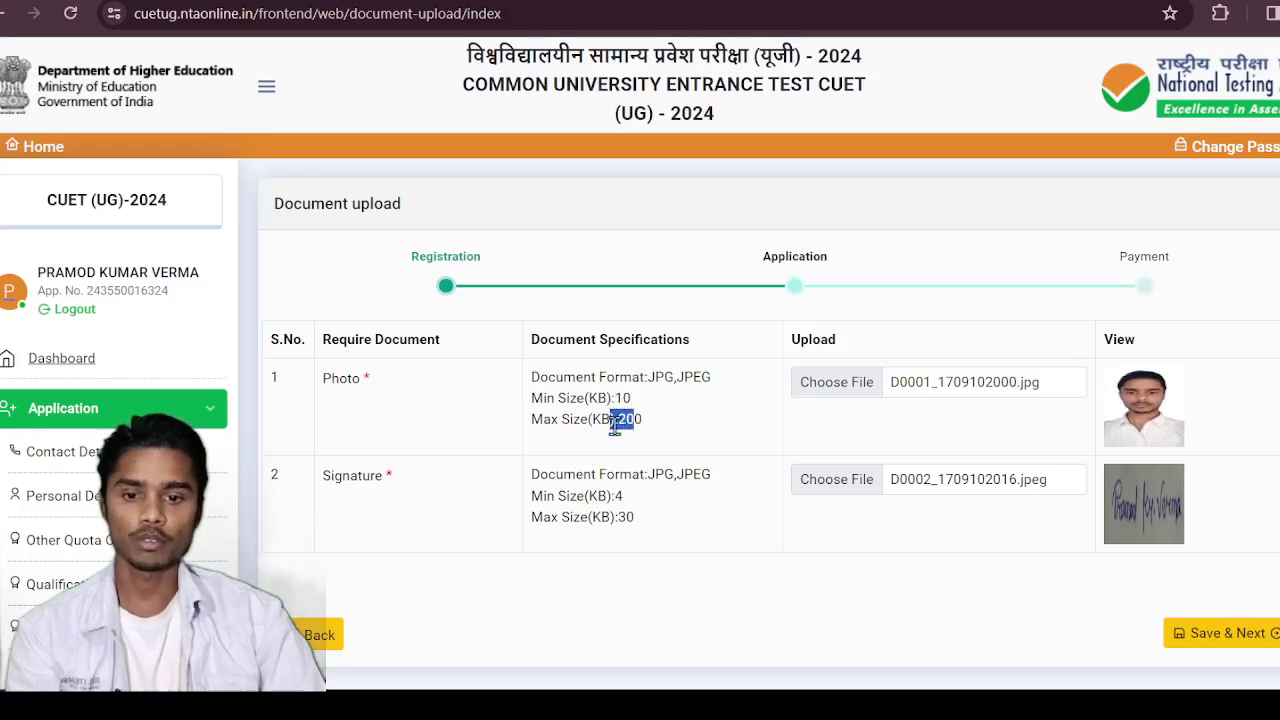
{"action": "double_click", "coordinate": [616, 496]}
{"action": "double_click", "coordinate": [625, 517]}
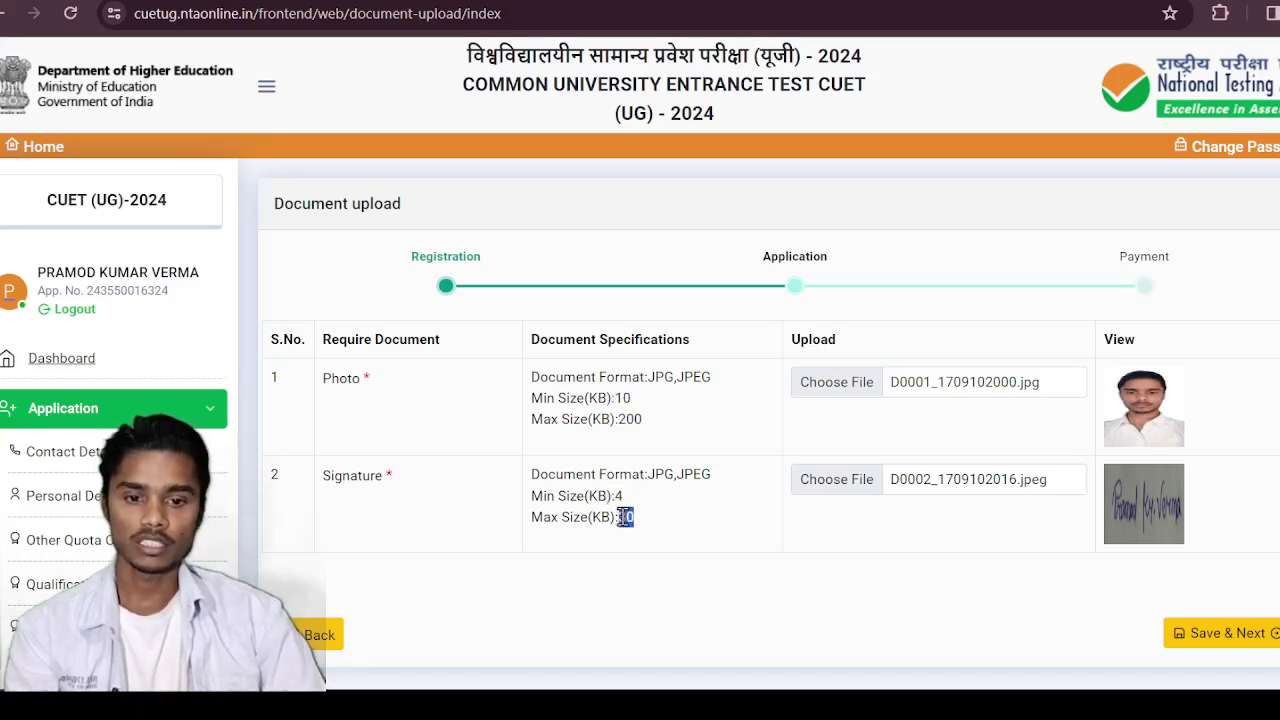
Save the uploaded photo and signature, and acknowledge the confirmation to proceed to the application form review.
{"action": "left_click", "coordinate": [1264, 636]}
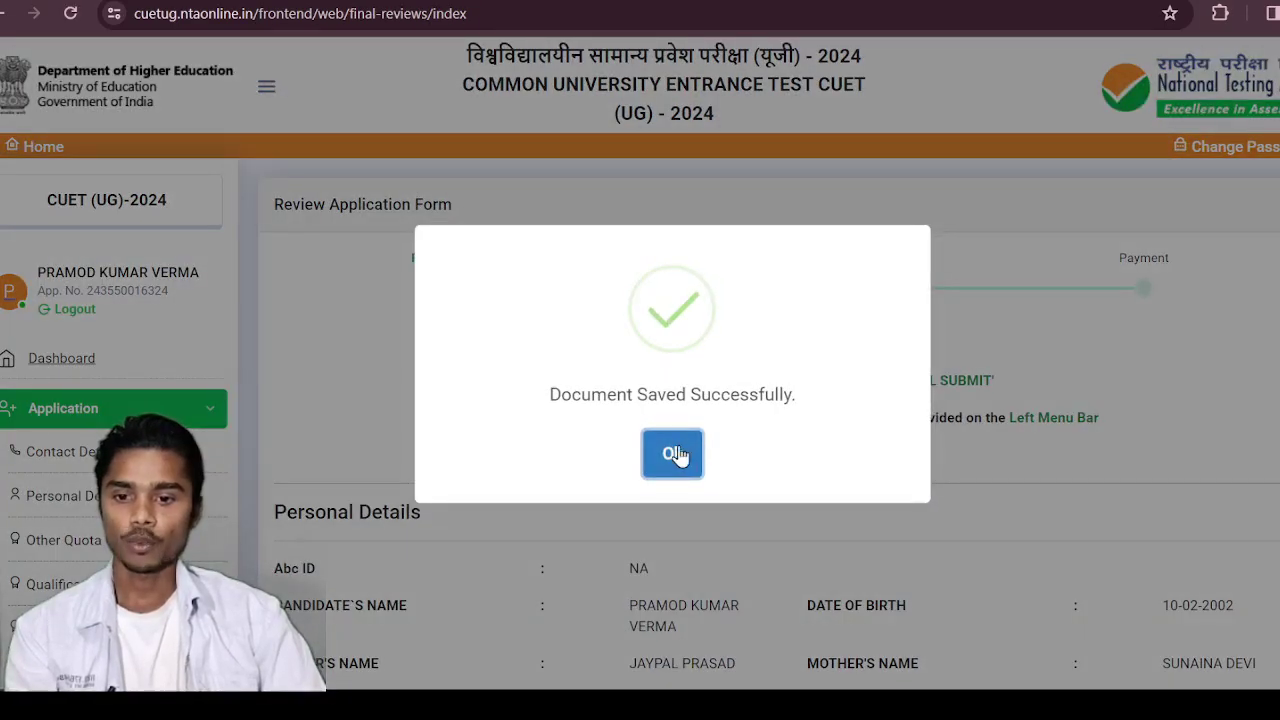
{"action": "left_click", "coordinate": [672, 447]}
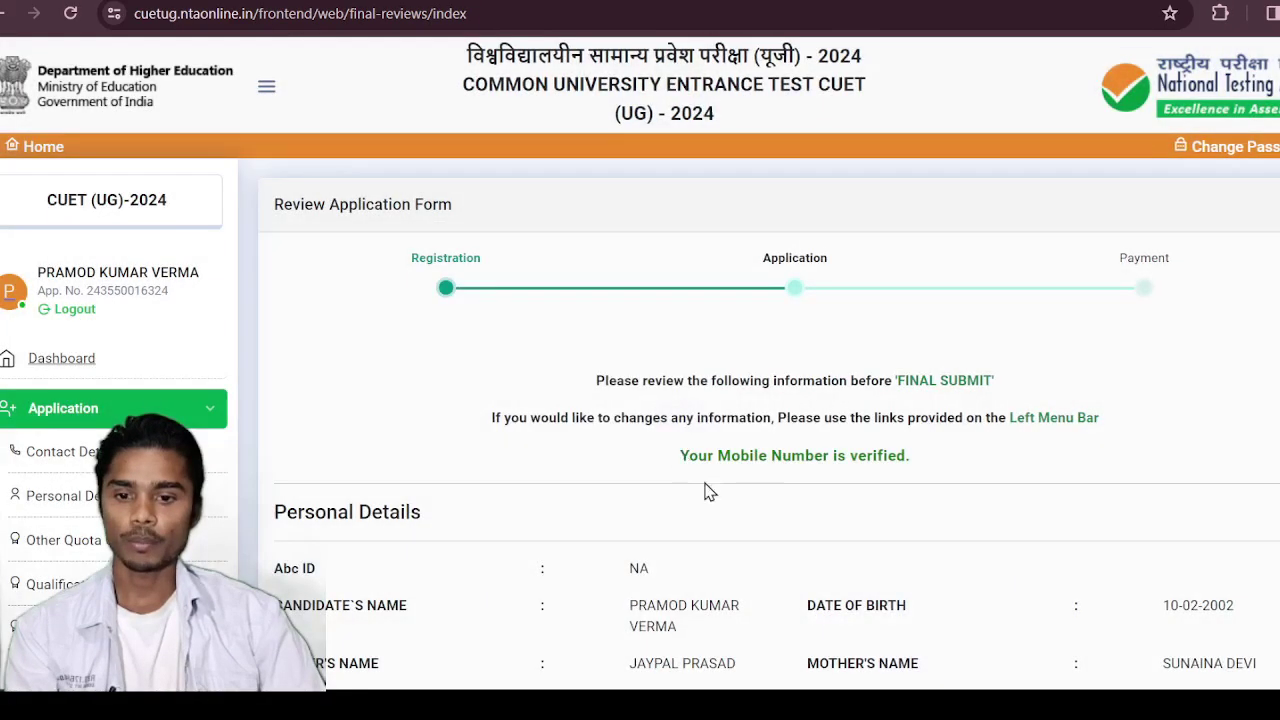
Review the application form's personal details, programme selection, test papers, exam center choices and uploaded documents.
{"action": "scroll", "coordinate": [726, 503], "scroll_direction": "down", "scroll_amount": 5}
{"action": "scroll", "coordinate": [726, 503], "scroll_direction": "down", "scroll_amount": 20}
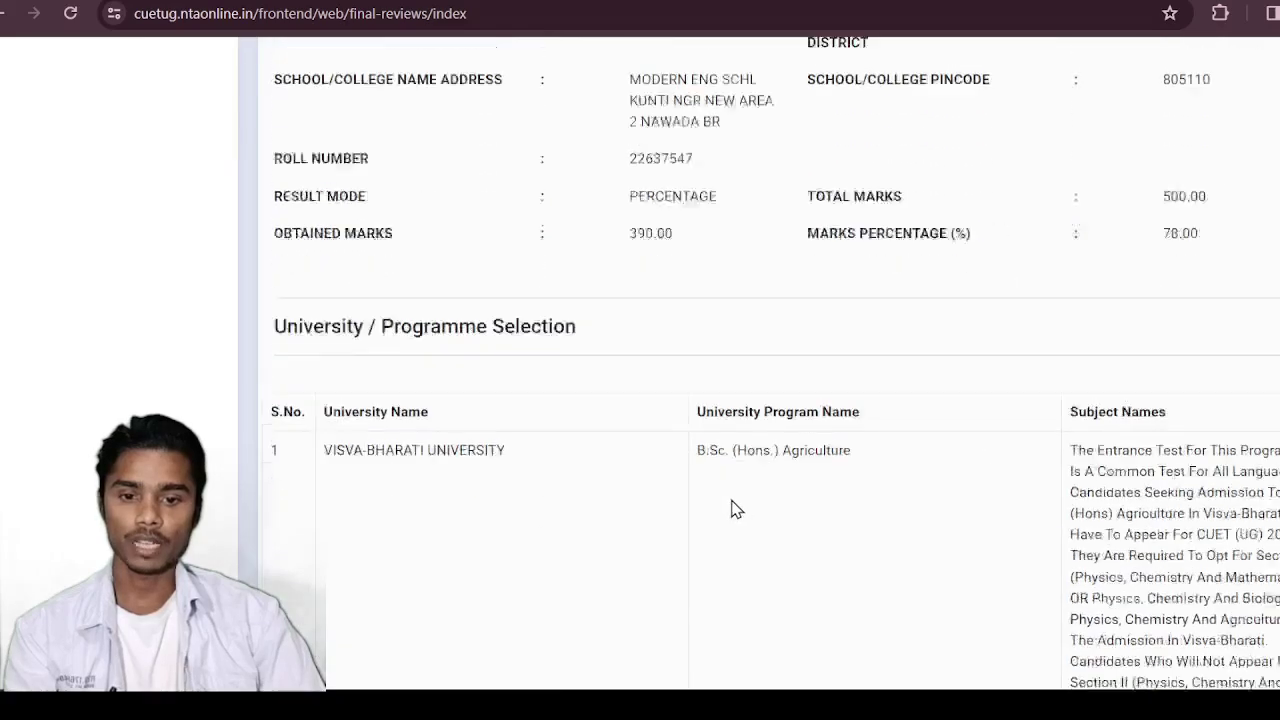
{"action": "scroll", "coordinate": [736, 509], "scroll_direction": "down", "scroll_amount": 5}
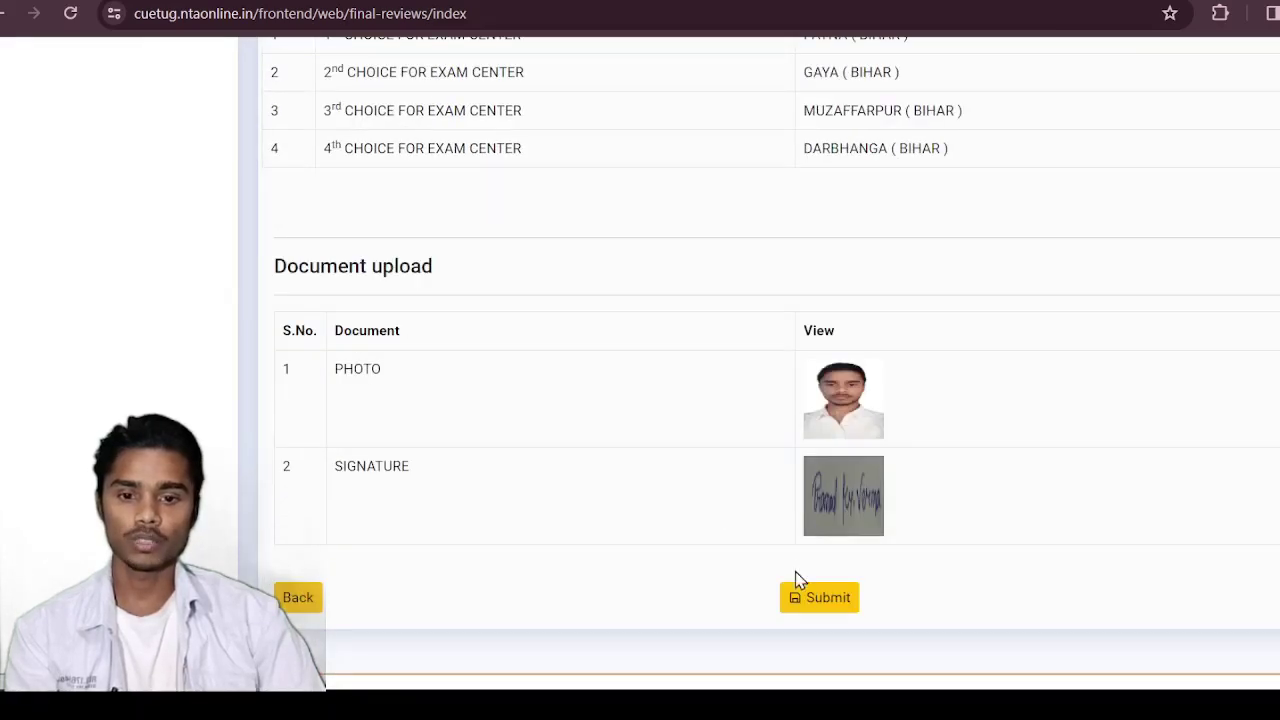
{"action": "scroll", "coordinate": [886, 505], "scroll_direction": "up", "scroll_amount": 3}
{"action": "scroll", "coordinate": [890, 540], "scroll_direction": "down", "scroll_amount": 3}
{"action": "scroll", "coordinate": [897, 550], "scroll_direction": "up", "scroll_amount": 5}
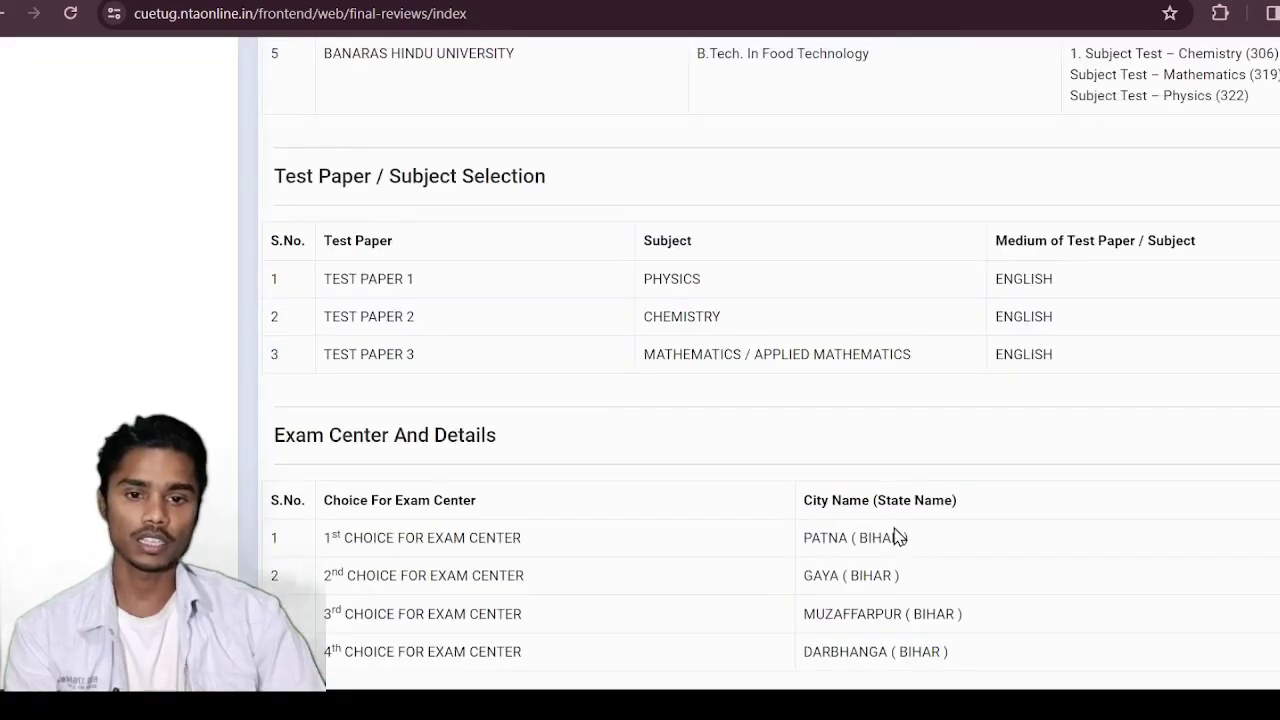
{"action": "scroll", "coordinate": [896, 536], "scroll_direction": "up", "scroll_amount": 4}
{"action": "scroll", "coordinate": [990, 519], "scroll_direction": "up", "scroll_amount": 5}
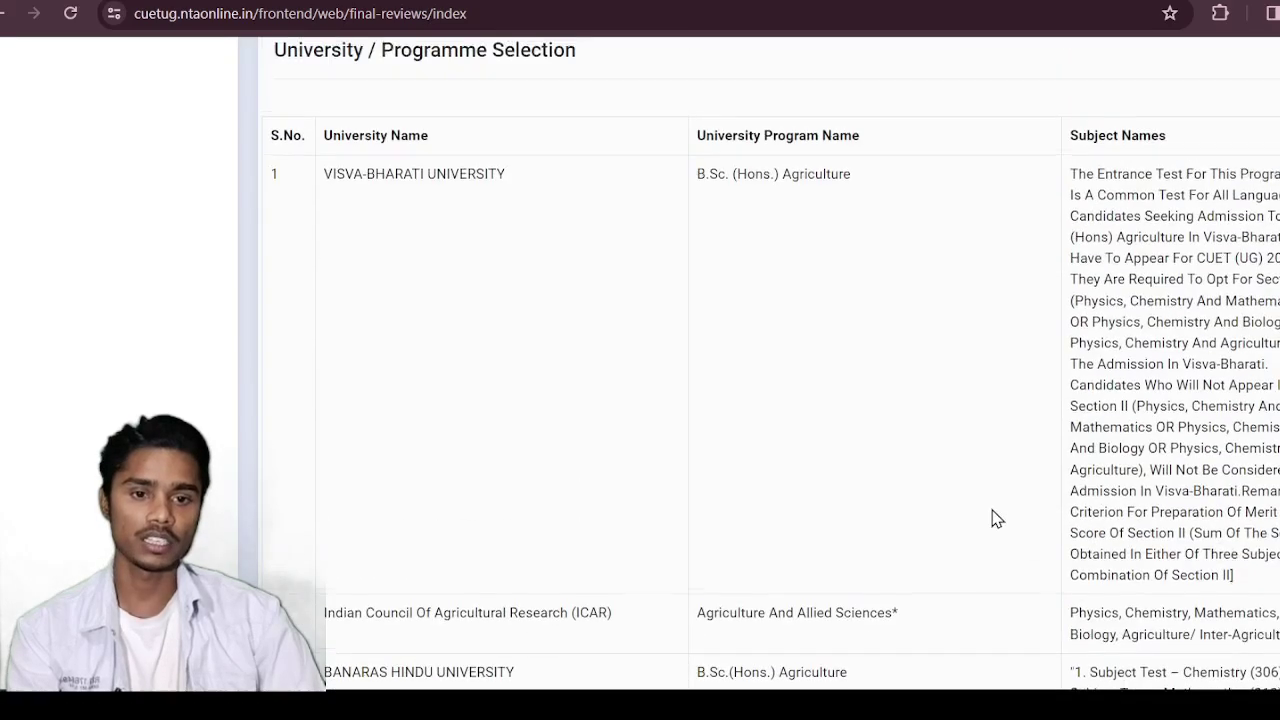
{"action": "scroll", "coordinate": [990, 530], "scroll_direction": "down", "scroll_amount": 12}
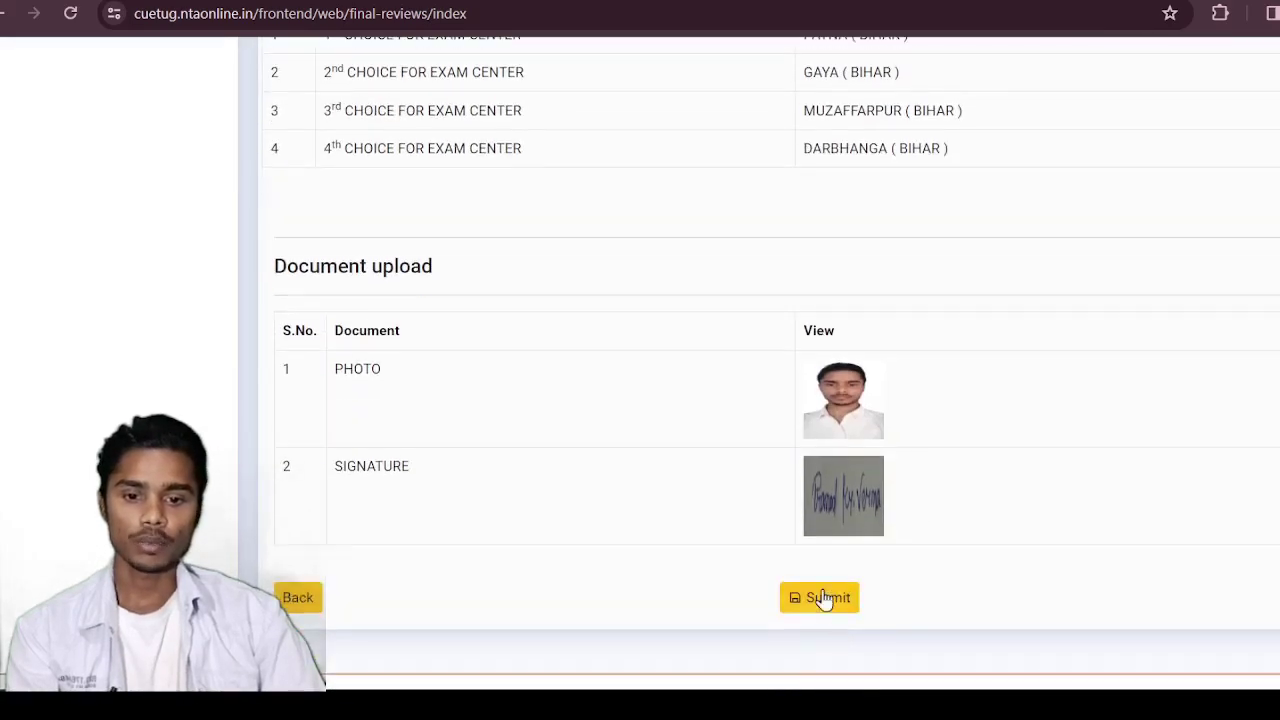
Submit the reviewed form and mark My Name, Mother Name, Mobile, Course, Subject, Email ID, Gender and Date of Birth as verified in the checklist.
{"action": "left_click", "coordinate": [822, 598]}
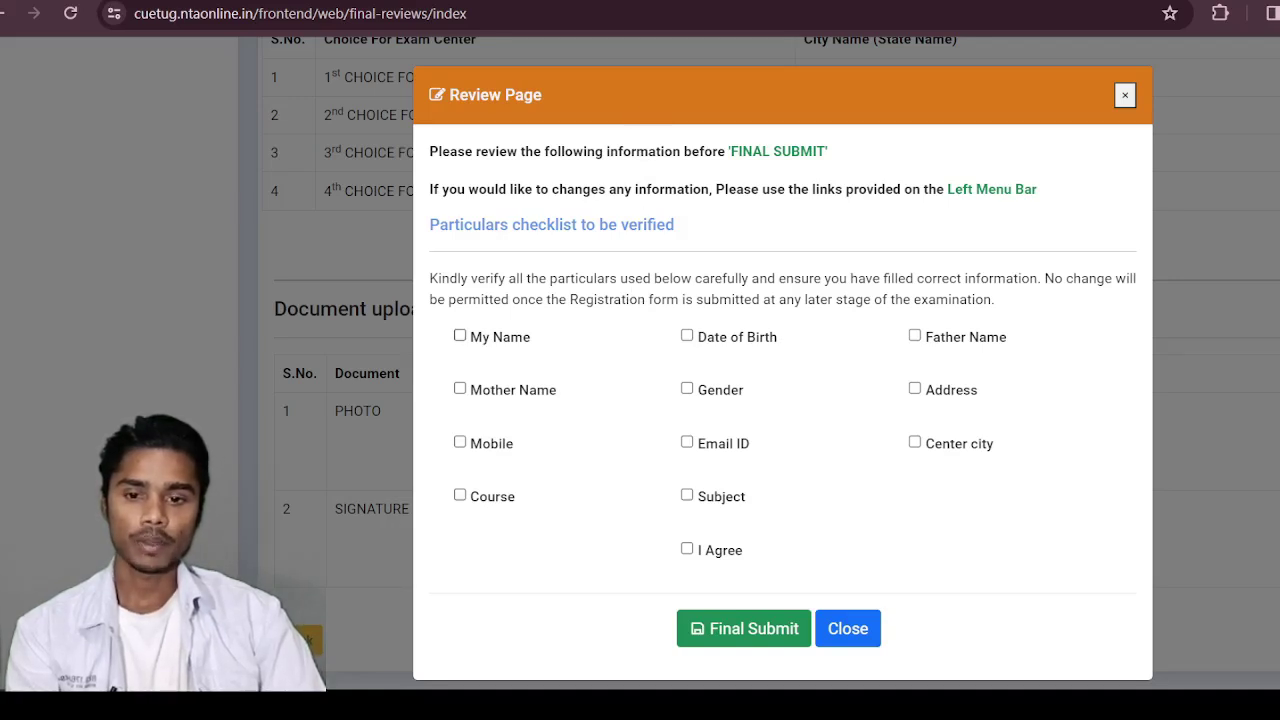
{"action": "left_click", "coordinate": [477, 338]}
{"action": "left_click", "coordinate": [482, 394]}
{"action": "left_click", "coordinate": [484, 441]}
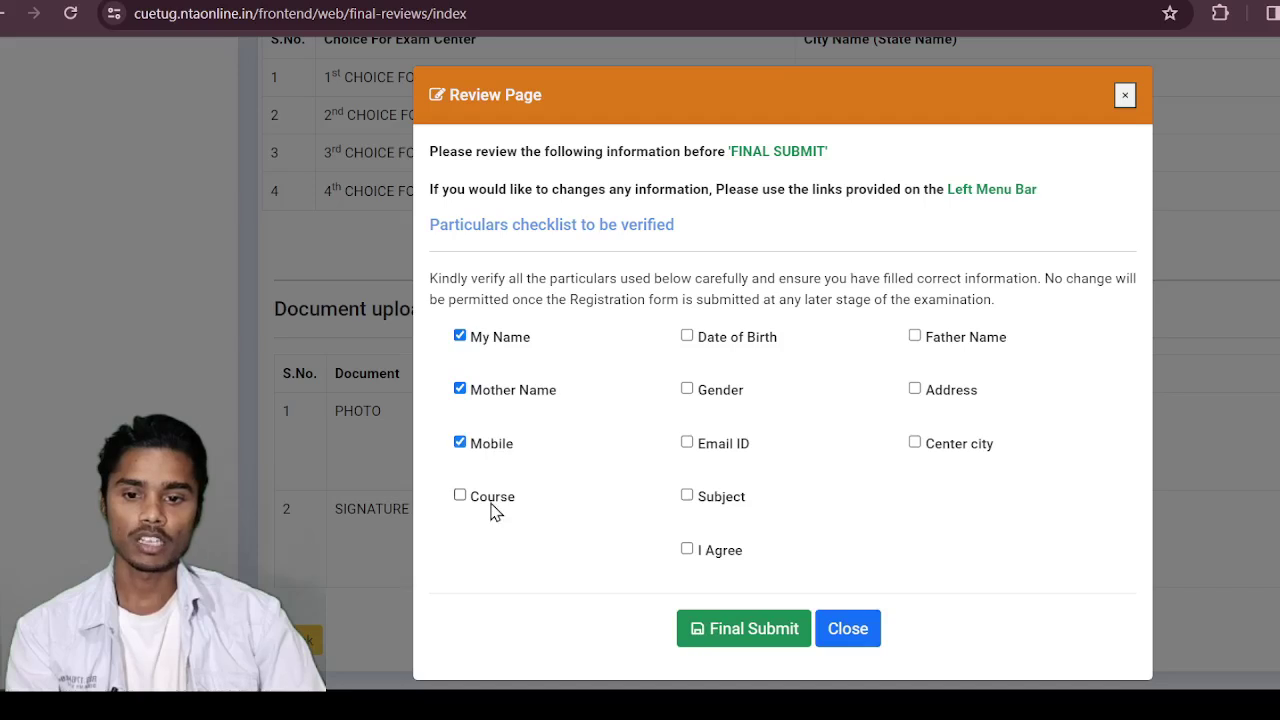
{"action": "left_click", "coordinate": [493, 504]}
{"action": "left_click", "coordinate": [722, 497]}
{"action": "left_click", "coordinate": [722, 444]}
{"action": "left_click", "coordinate": [715, 391]}
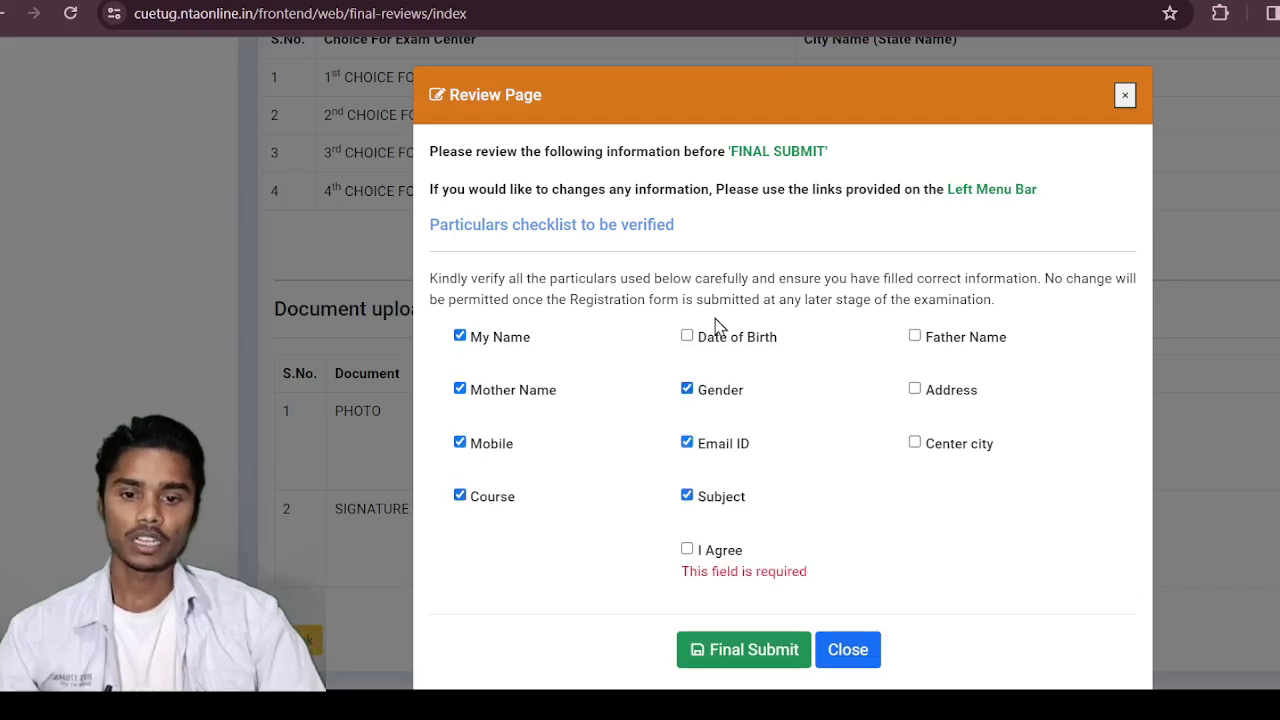
{"action": "left_click", "coordinate": [715, 336]}
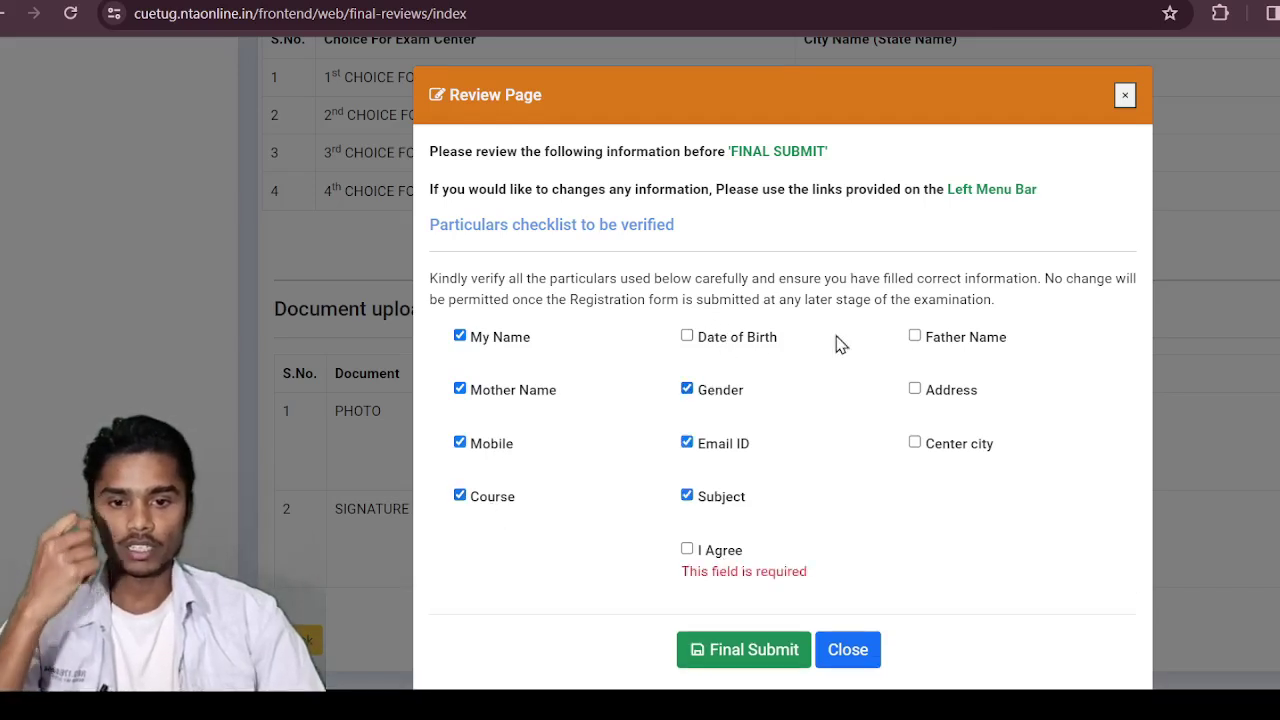
Mark Father Name, Address and Center city as verified, accept I Agree, and close the checklist without final submission.
{"action": "left_click", "coordinate": [955, 338]}
{"action": "left_click", "coordinate": [950, 392]}
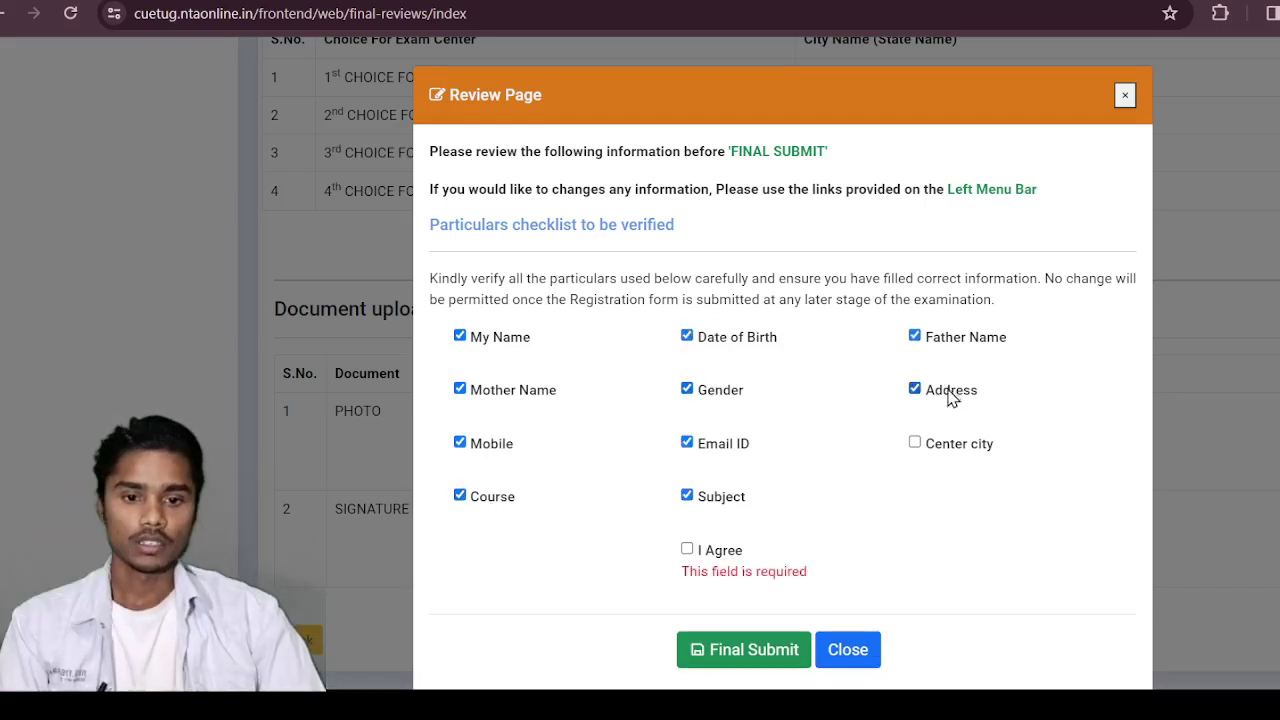
{"action": "left_click", "coordinate": [714, 552]}
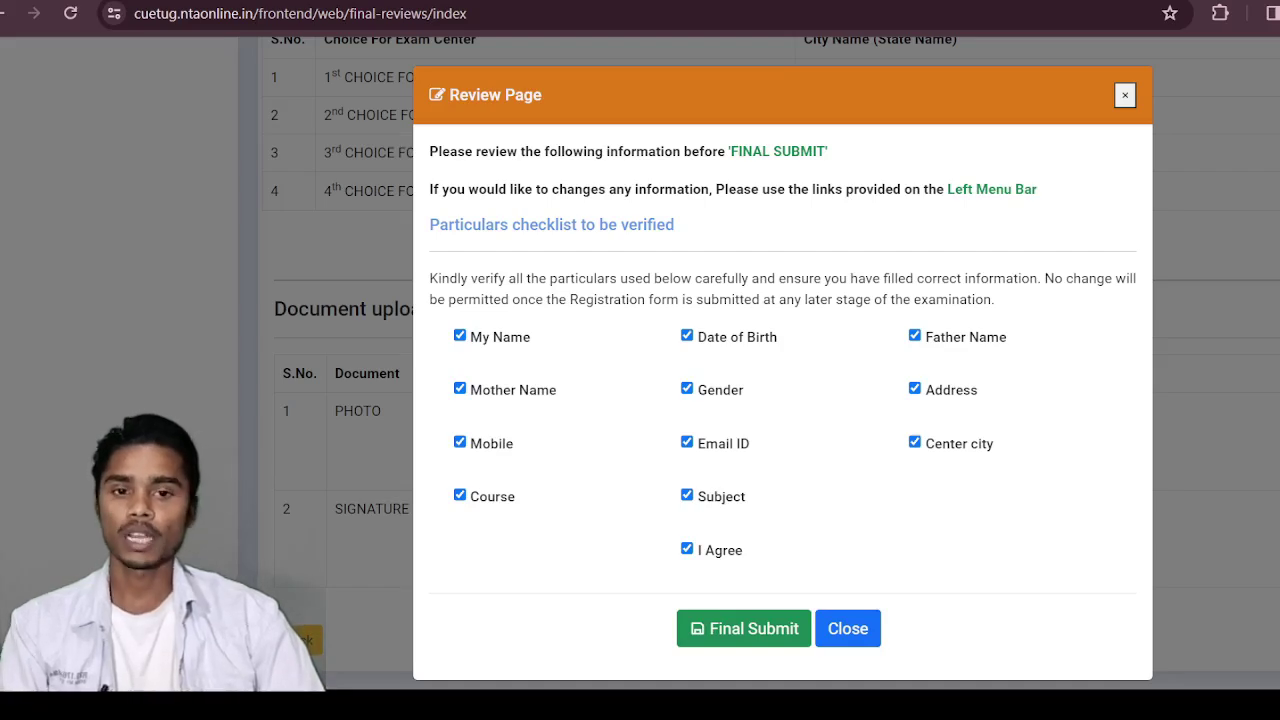
{"action": "left_click", "coordinate": [1125, 96]}
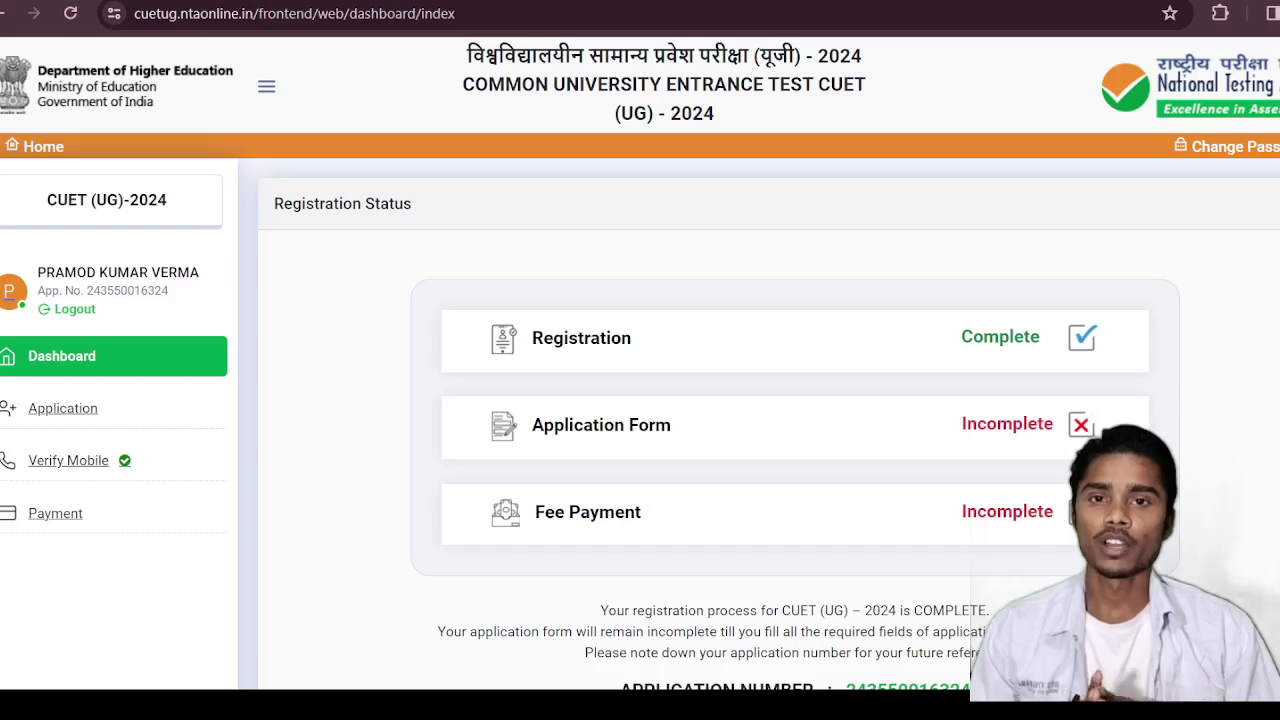